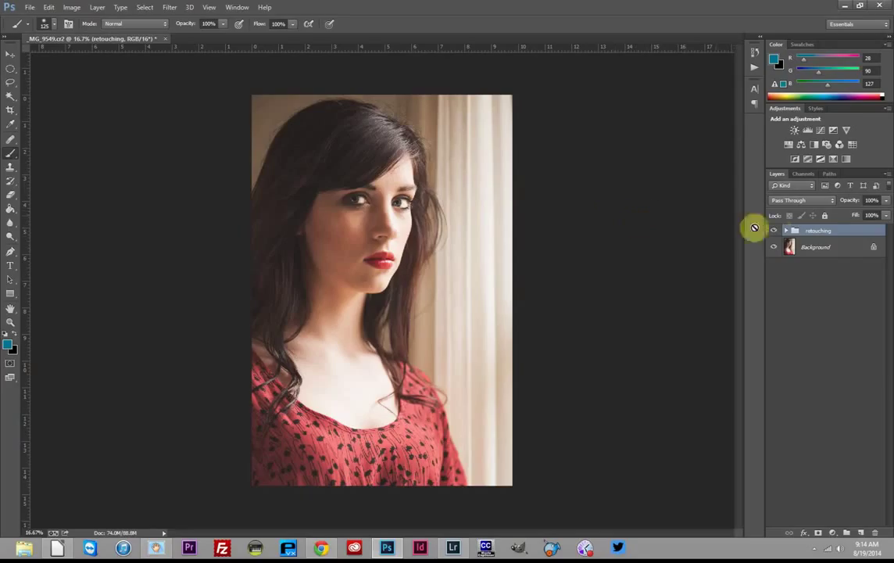
# Step: Stamp all visible layers with Ctrl+Alt+Shift+E above the retouching group and rename it 'skin softening'
pyautogui.click(787, 230)
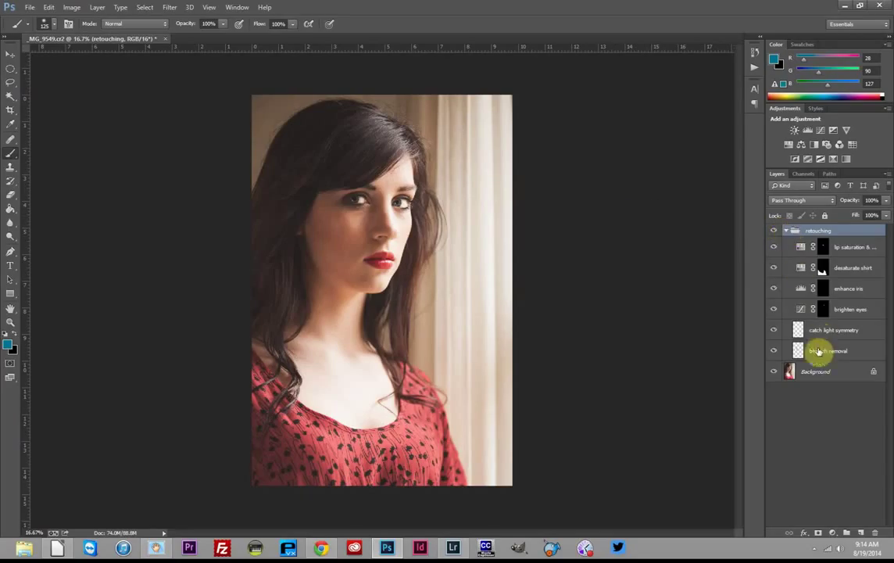
pyautogui.click(786, 232)
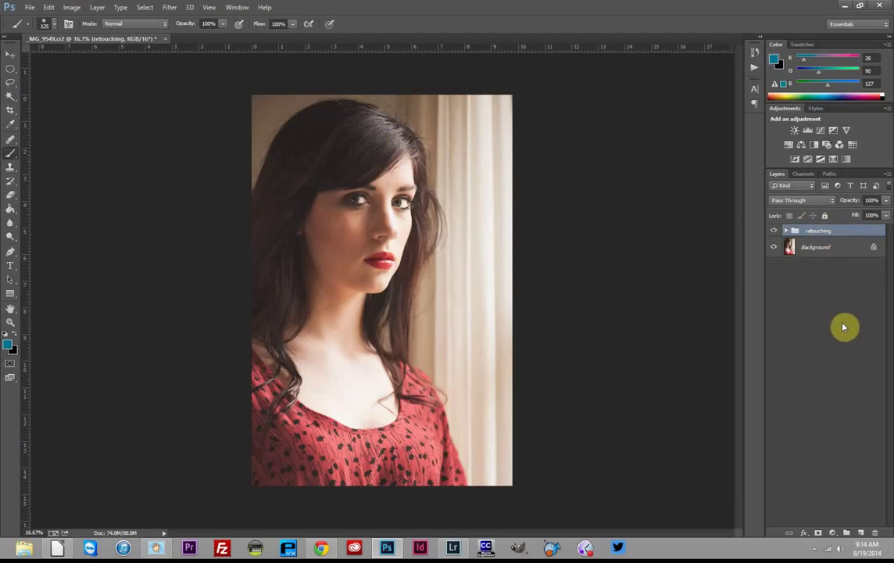
pyautogui.doubleClick(819, 232)
pyautogui.hotkey('ctrl', 'shift', 'alt', 'e')
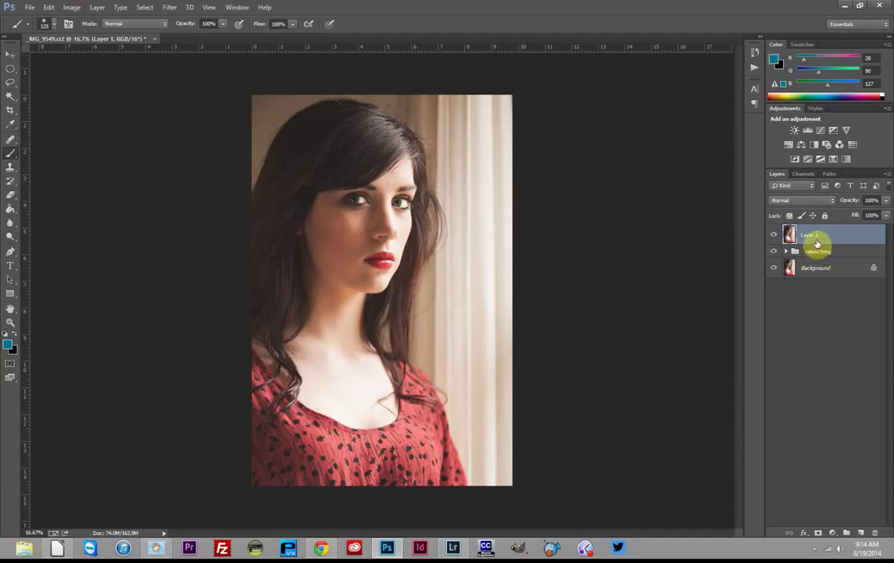
pyautogui.doubleClick(809, 235)
pyautogui.write('skin softening')
pyautogui.press('Return')
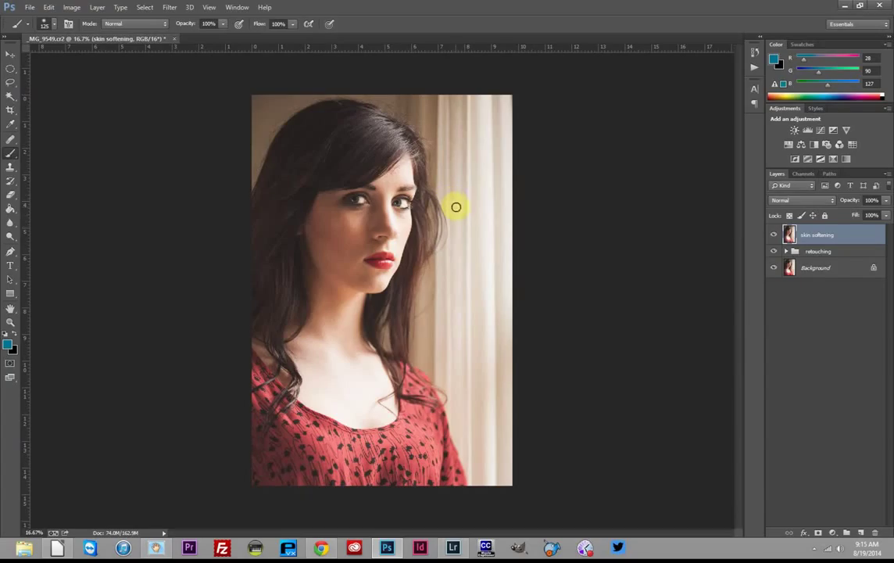
# Step: Switch the skin softening layer's blend mode to Overlay and head to Filter > Other for High Pass
pyautogui.click(832, 204)
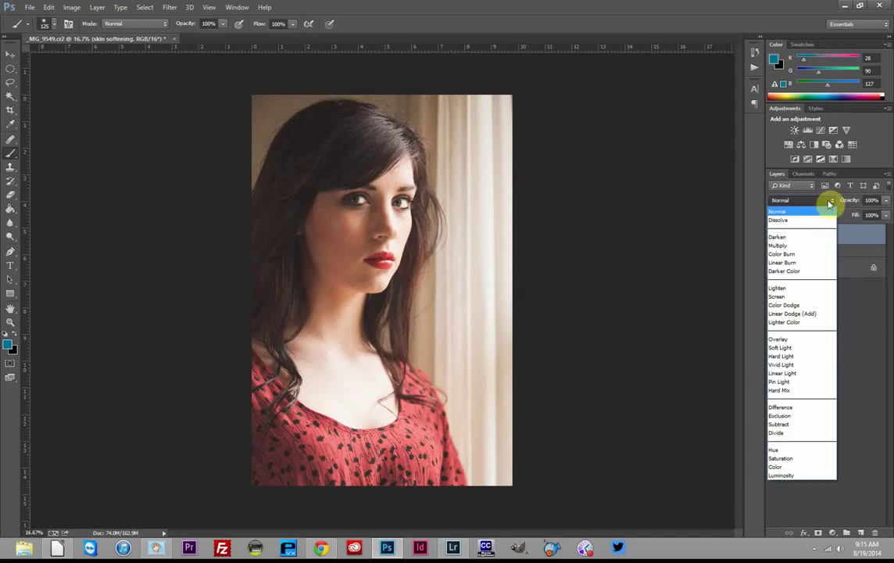
pyautogui.click(791, 340)
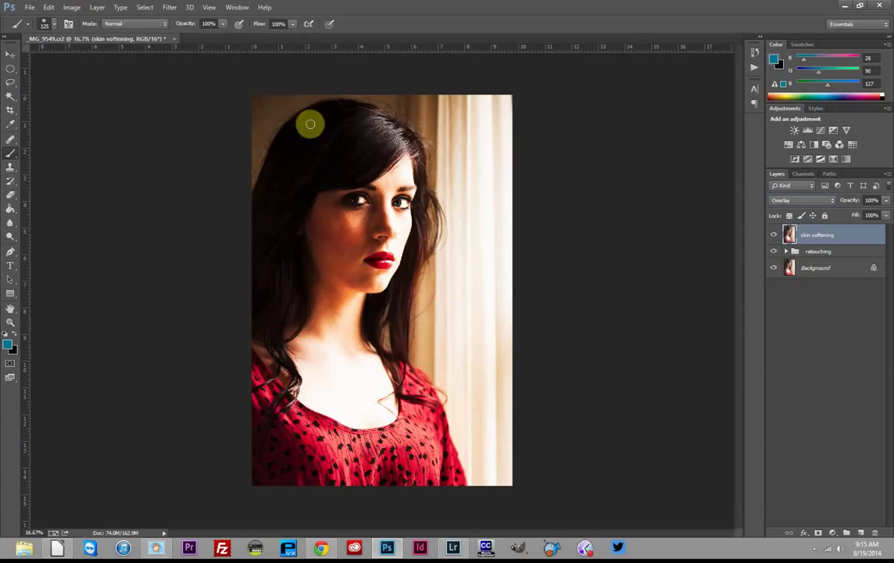
pyautogui.click(406, 146)
pyautogui.moveTo(407, 146); pyautogui.dragTo(396, 142)
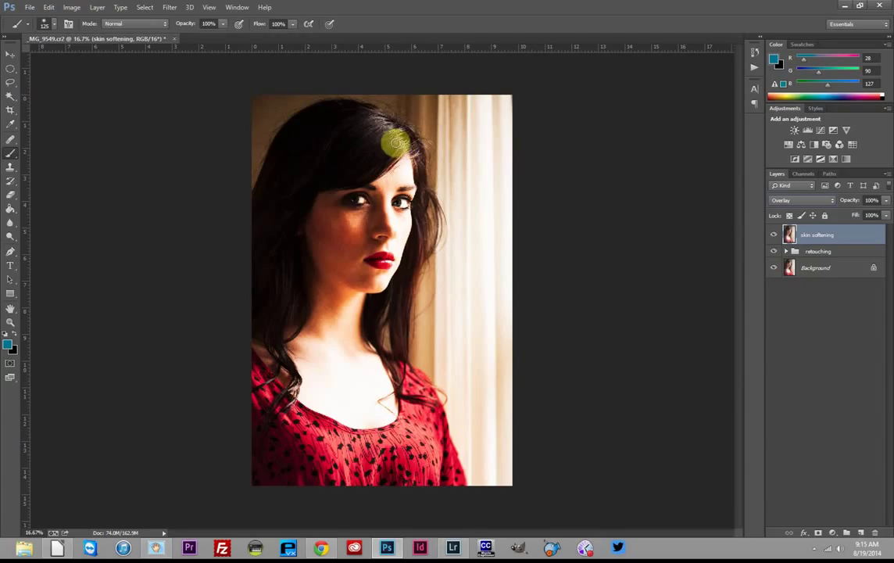
pyautogui.click(171, 9)
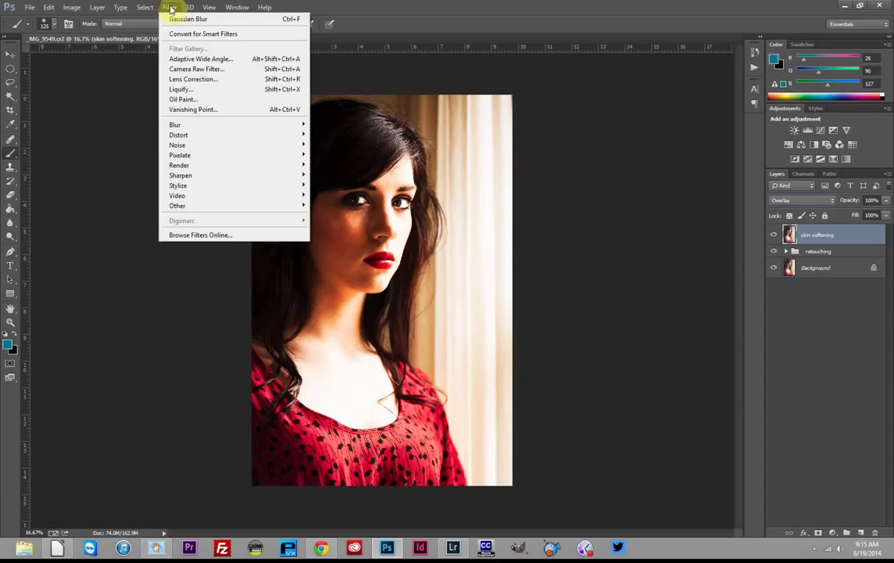
pyautogui.moveTo(176, 206)
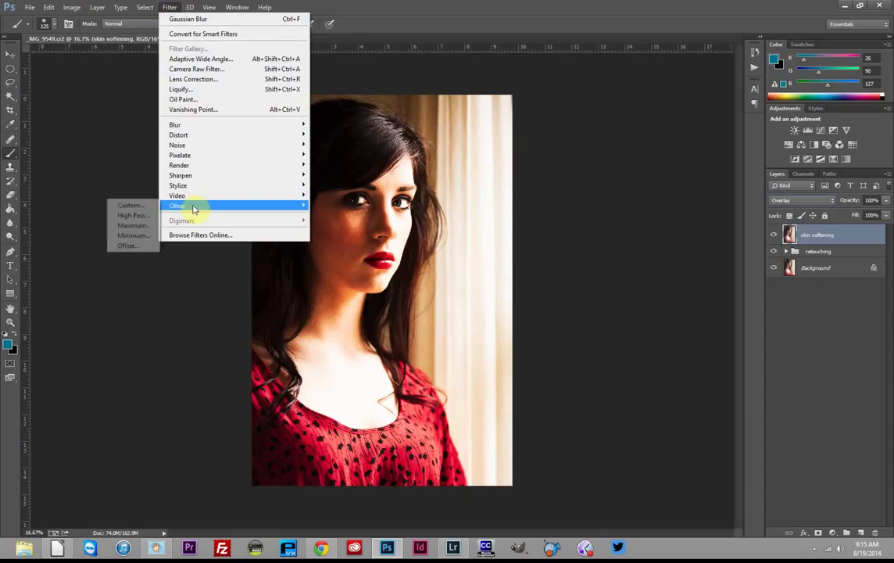
# Step: Run High Pass at a 10.0-pixel radius on the skin softening layer and confirm it
pyautogui.click(128, 217)
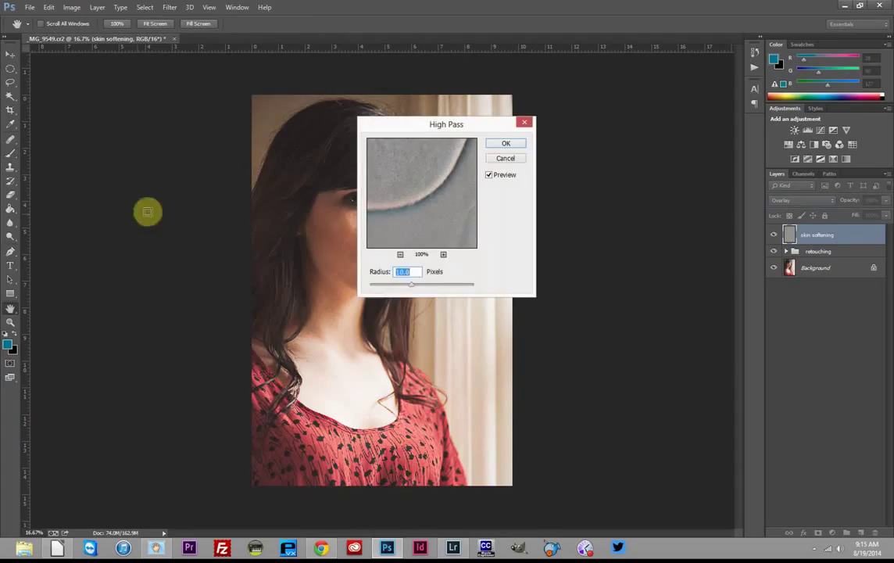
pyautogui.click(503, 147)
pyautogui.press('b')
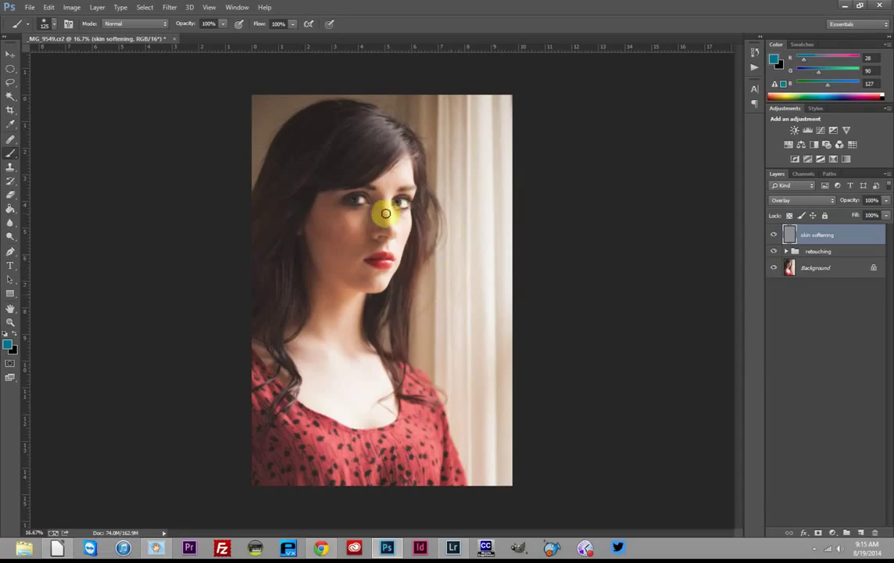
pyautogui.moveTo(379, 206)
pyautogui.mouseDown()
pyautogui.moveTo(375, 246)
pyautogui.moveTo(401, 251)
pyautogui.moveTo(353, 223)
pyautogui.moveTo(373, 246)
pyautogui.moveTo(435, 253)
pyautogui.mouseUp()
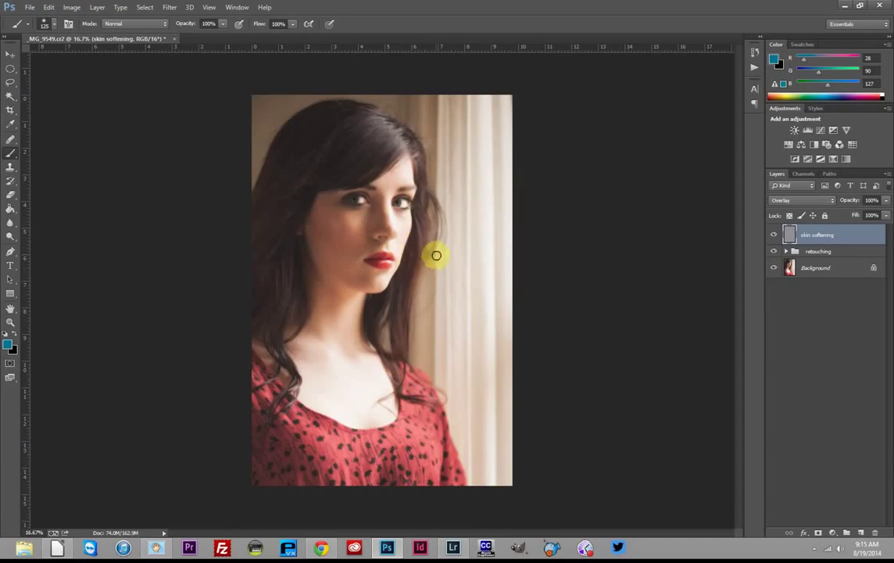
# Step: Open Gaussian Blur, drop the radius to about 2 pixels, and zoom to 33.3% on the face
pyautogui.click(171, 8)
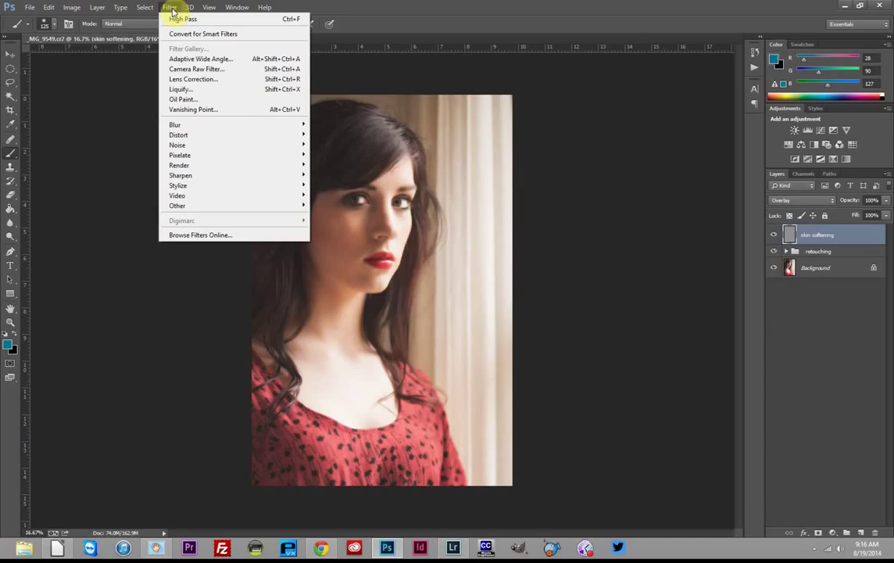
pyautogui.moveTo(205, 127)
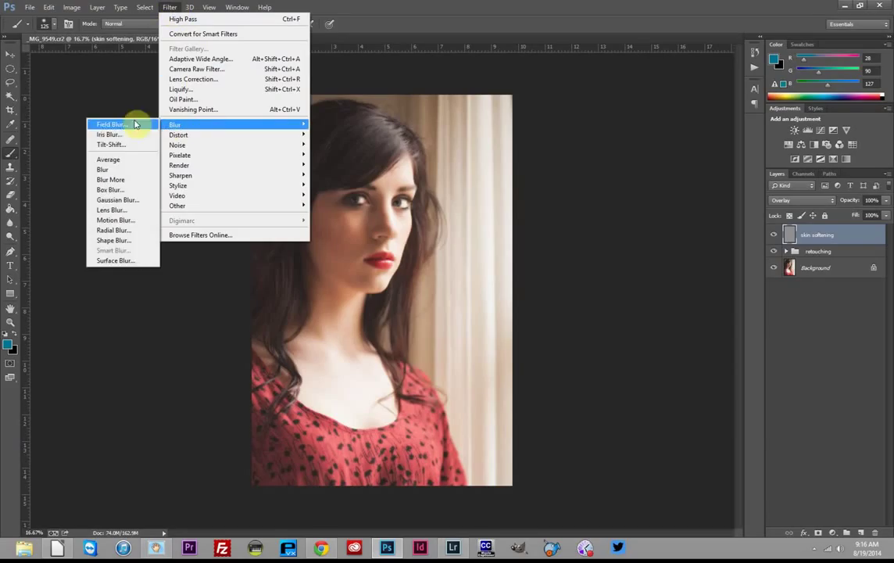
pyautogui.click(117, 200)
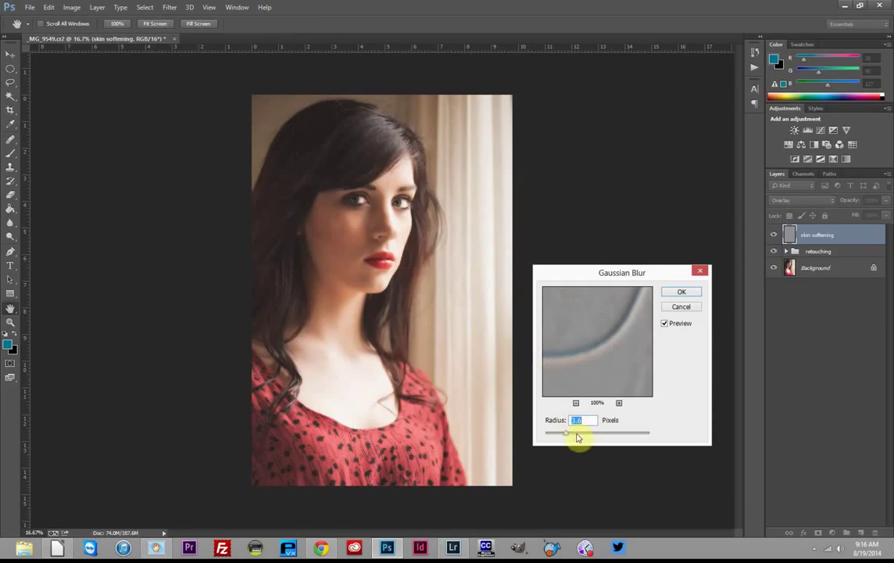
pyautogui.moveTo(569, 436); pyautogui.dragTo(554, 438)
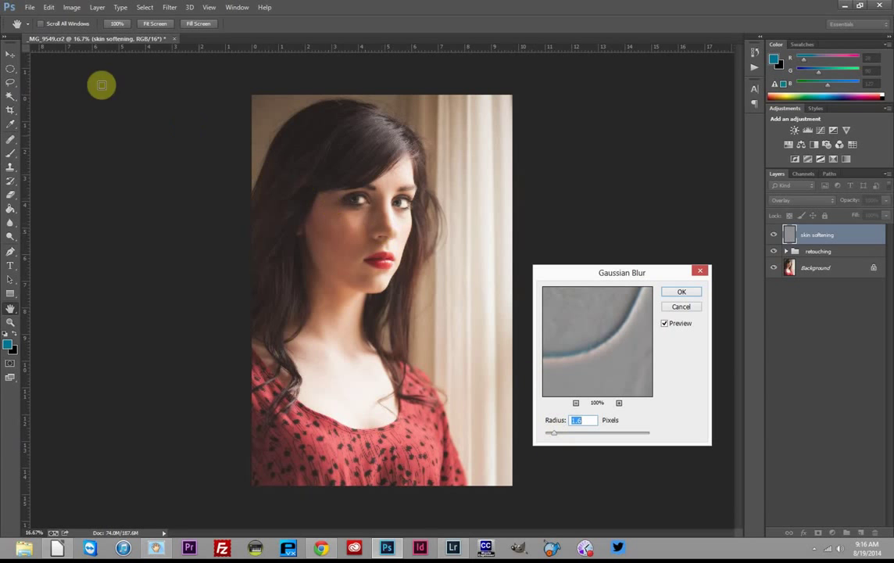
pyautogui.hotkey('ctrl', '+')
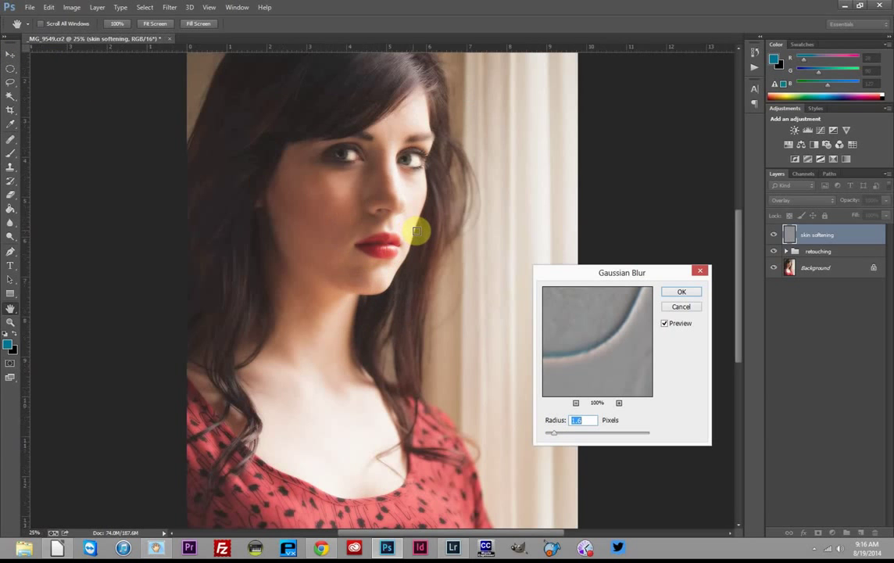
pyautogui.hotkey('ctrl', '+')
pyautogui.scroll(3, 393, 253)
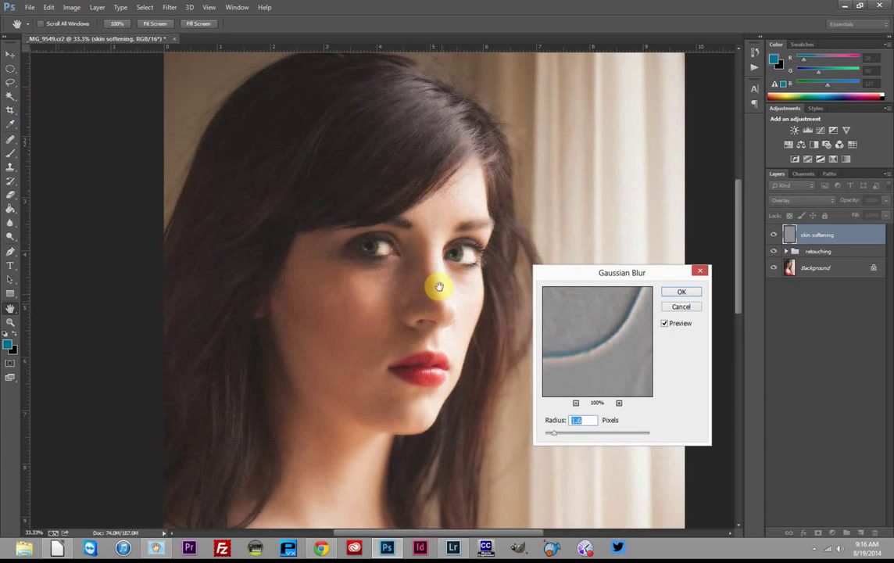
pyautogui.moveTo(437, 285); pyautogui.dragTo(423, 246)
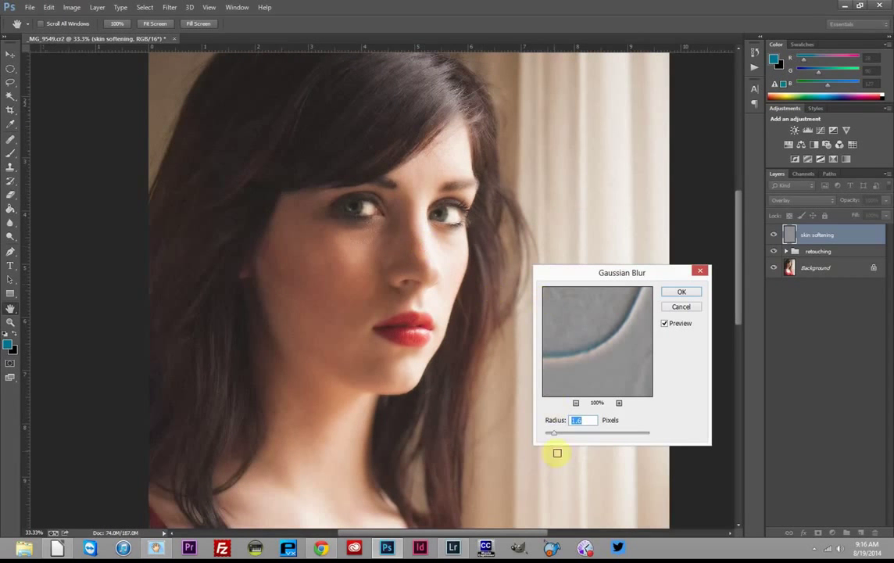
# Step: Try values in the Radius field and settle the Gaussian Blur at 1 pixel
pyautogui.click(578, 421)
pyautogui.write('1')
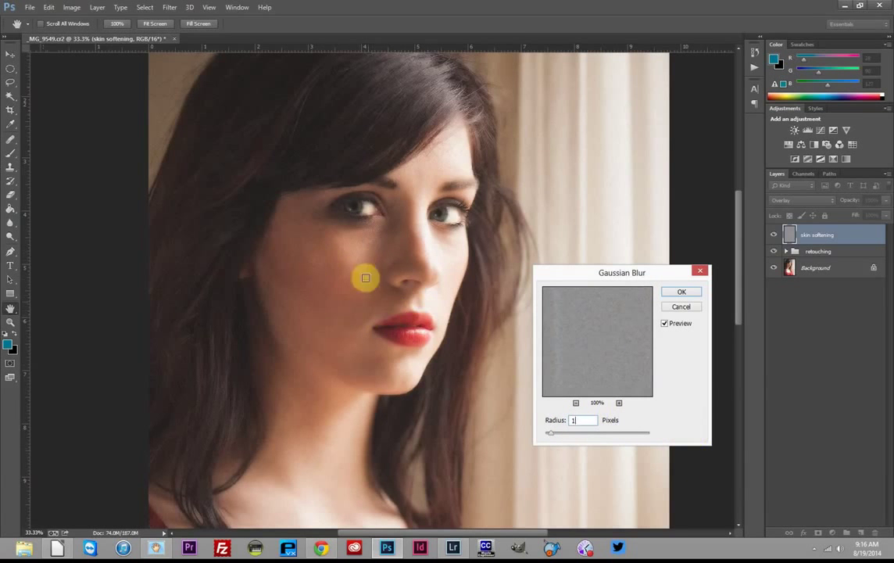
pyautogui.click(583, 420)
pyautogui.write('8')
pyautogui.click(588, 418)
pyautogui.write('1')
pyautogui.click(681, 292)
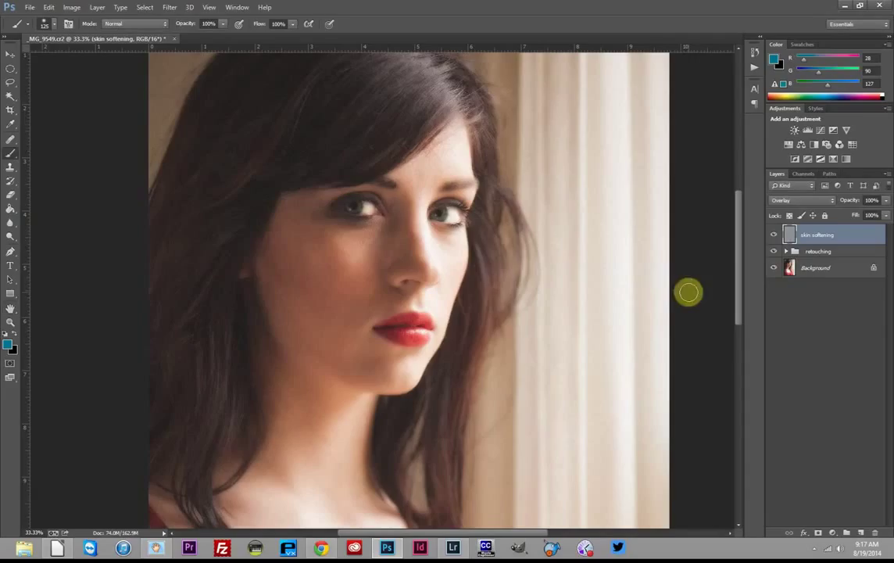
pyautogui.click(774, 237)
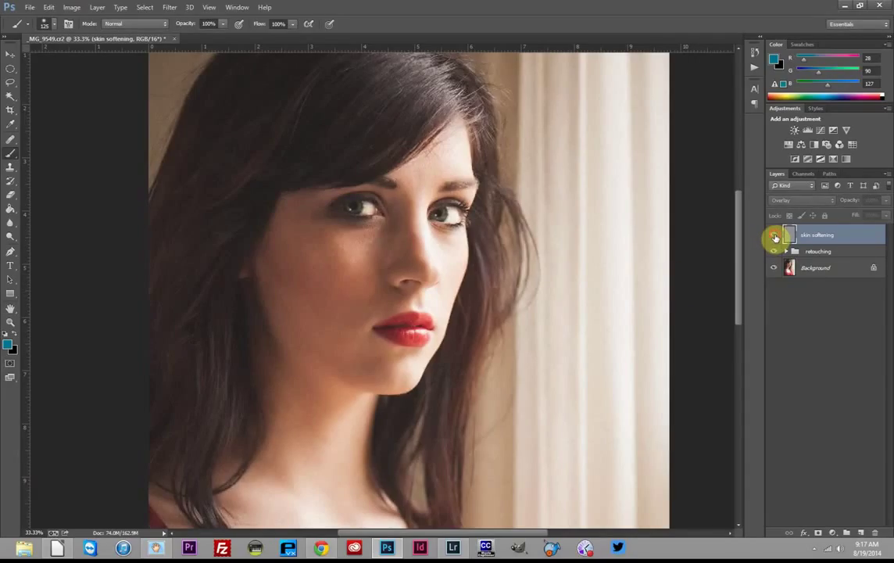
pyautogui.click(775, 236)
pyautogui.click(776, 237)
pyautogui.click(773, 236)
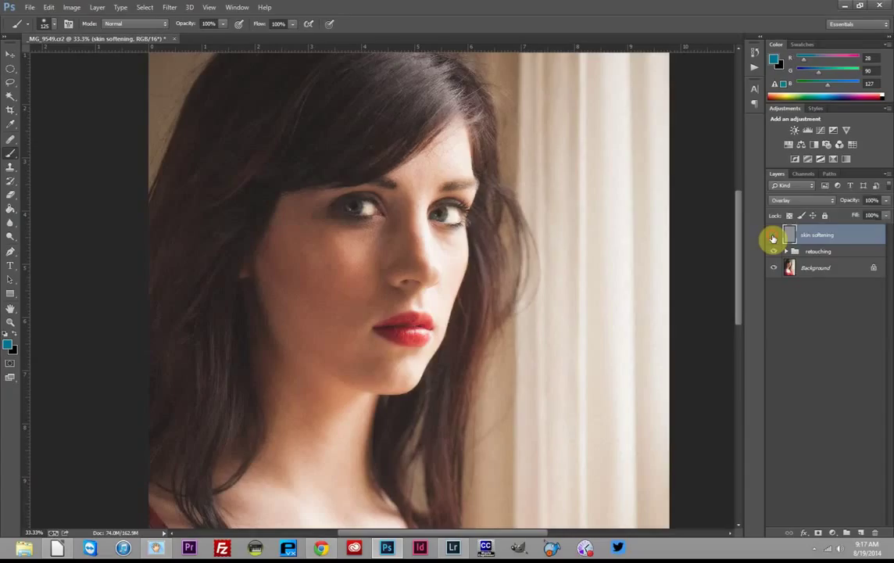
pyautogui.click(773, 237)
pyautogui.click(773, 236)
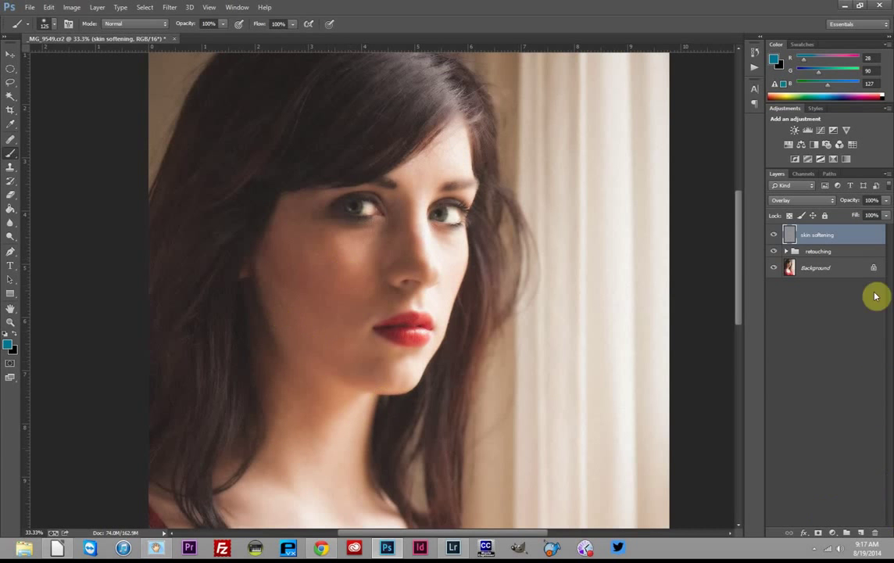
# Step: Alt-add a black hide-all mask to the skin softening layer and zoom out to 25%
pyautogui.moveTo(739, 272)
pyautogui.mouseDown()
pyautogui.moveTo(740, 333)
pyautogui.moveTo(753, 265)
pyautogui.mouseUp()
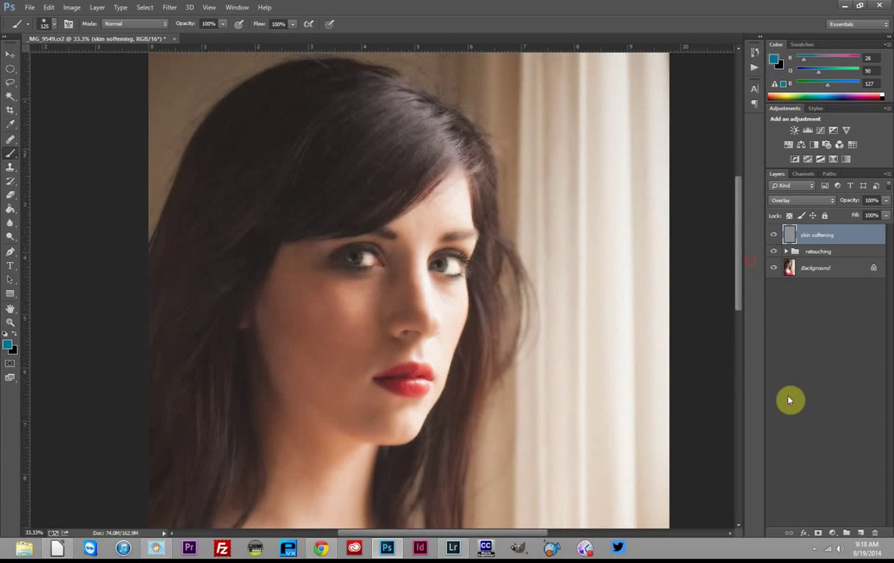
pyautogui.keyDown('alt'); pyautogui.click(819, 534); pyautogui.keyUp('alt')
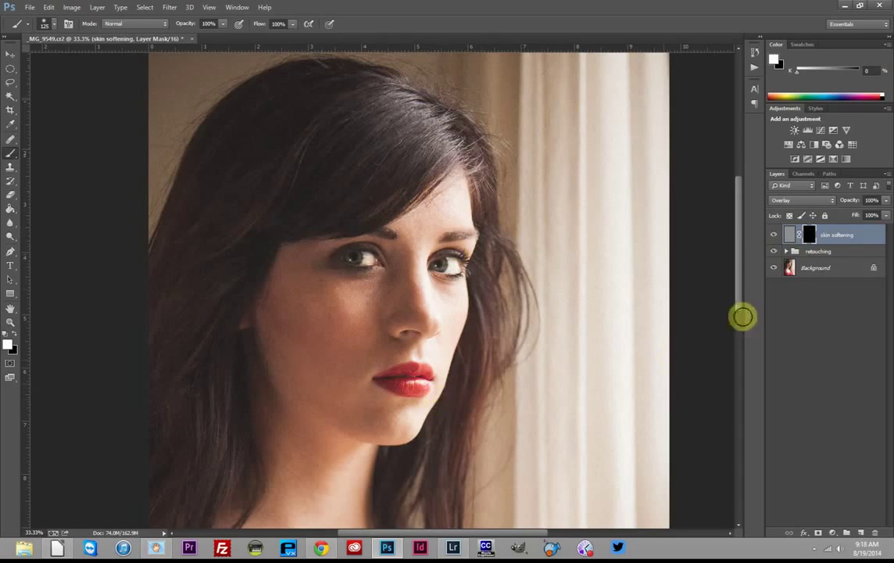
pyautogui.hotkey('ctrl', '-')
pyautogui.moveTo(736, 233); pyautogui.dragTo(751, 260)
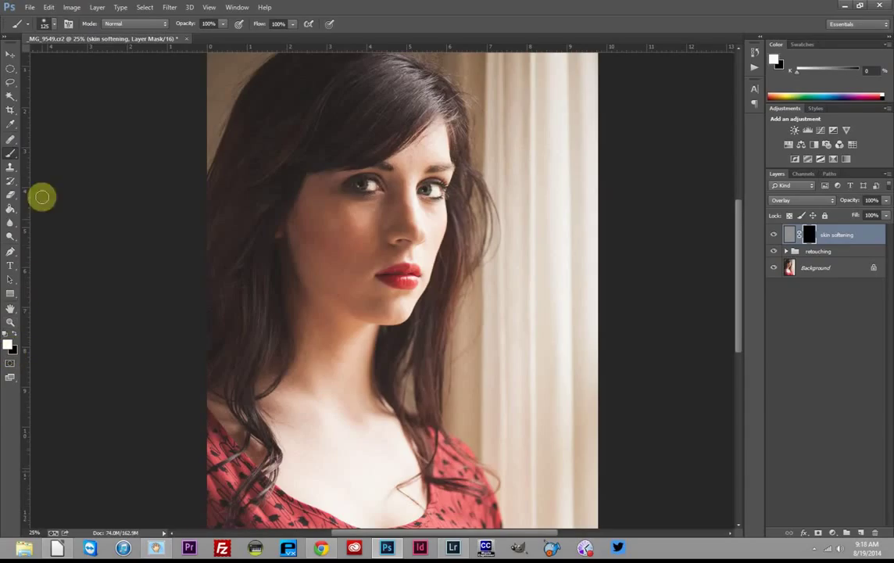
pyautogui.click(55, 25)
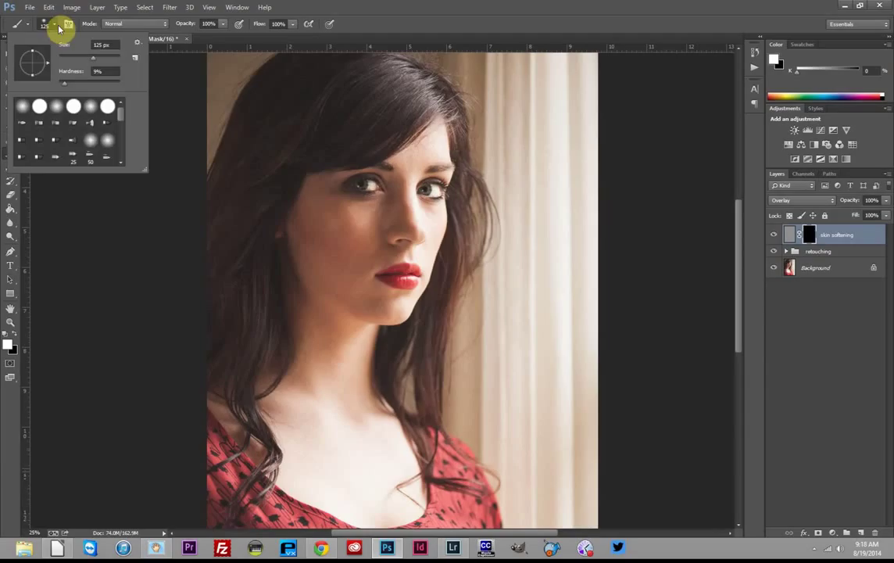
pyautogui.click(55, 26)
pyautogui.click(56, 28)
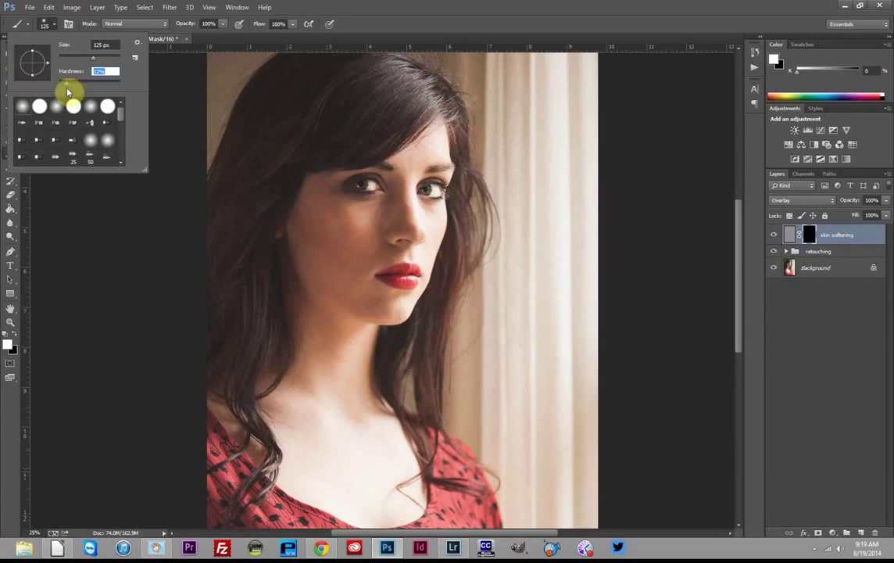
pyautogui.click(157, 141)
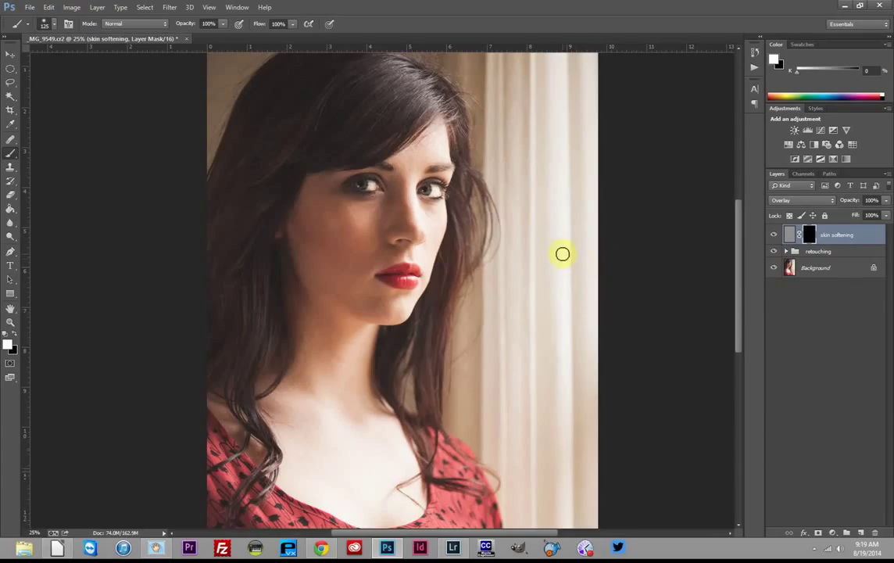
# Step: Display the skin softening mask as a red rubylith overlay with black as the painting colour
pyautogui.press('\\')
pyautogui.press('x')
pyautogui.moveTo(563, 254)
pyautogui.mouseDown()
pyautogui.moveTo(415, 143)
pyautogui.moveTo(412, 179)
pyautogui.moveTo(453, 183)
pyautogui.moveTo(434, 186)
pyautogui.moveTo(434, 152)
pyautogui.moveTo(419, 156)
pyautogui.moveTo(340, 228)
pyautogui.moveTo(408, 209)
pyautogui.moveTo(364, 221)
pyautogui.moveTo(361, 244)
pyautogui.moveTo(366, 223)
pyautogui.moveTo(362, 237)
pyautogui.moveTo(386, 237)
pyautogui.moveTo(401, 217)
pyautogui.moveTo(339, 236)
pyautogui.moveTo(349, 228)
pyautogui.moveTo(362, 242)
pyautogui.moveTo(350, 243)
pyautogui.moveTo(369, 208)
pyautogui.moveTo(325, 230)
pyautogui.moveTo(376, 229)
pyautogui.moveTo(336, 256)
pyautogui.mouseUp()
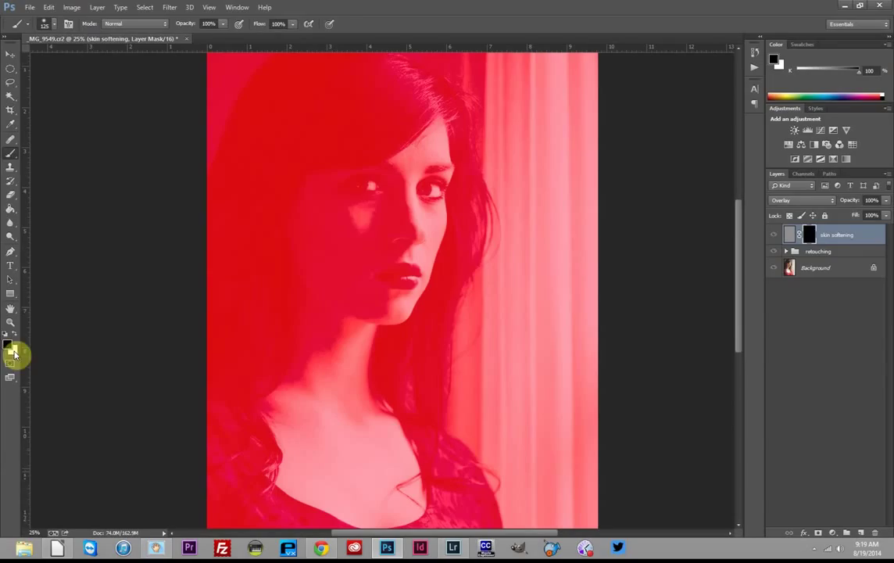
pyautogui.moveTo(327, 197)
pyautogui.mouseDown()
pyautogui.moveTo(365, 213)
pyautogui.moveTo(353, 245)
pyautogui.mouseUp()
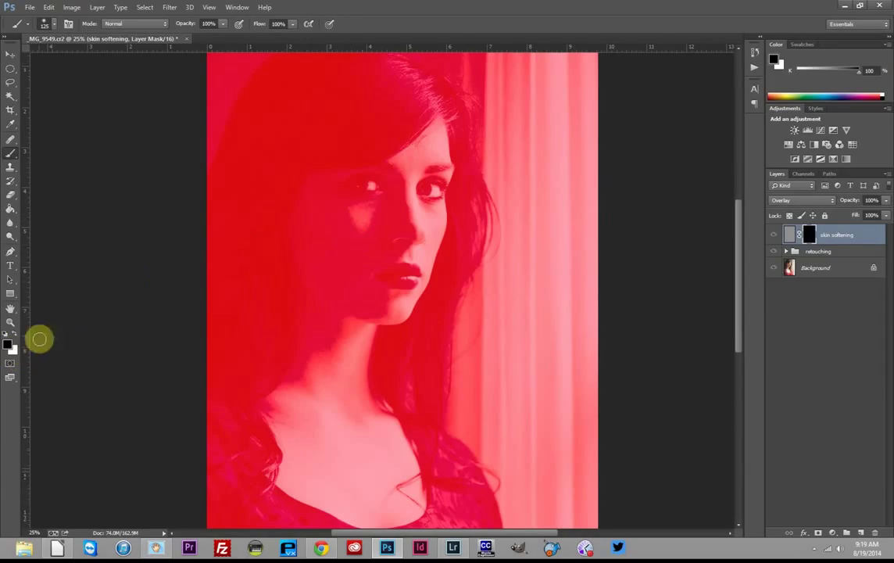
# Step: Paint white on the mask with a 200-pixel brush across the face, neck and chest
pyautogui.press('x')
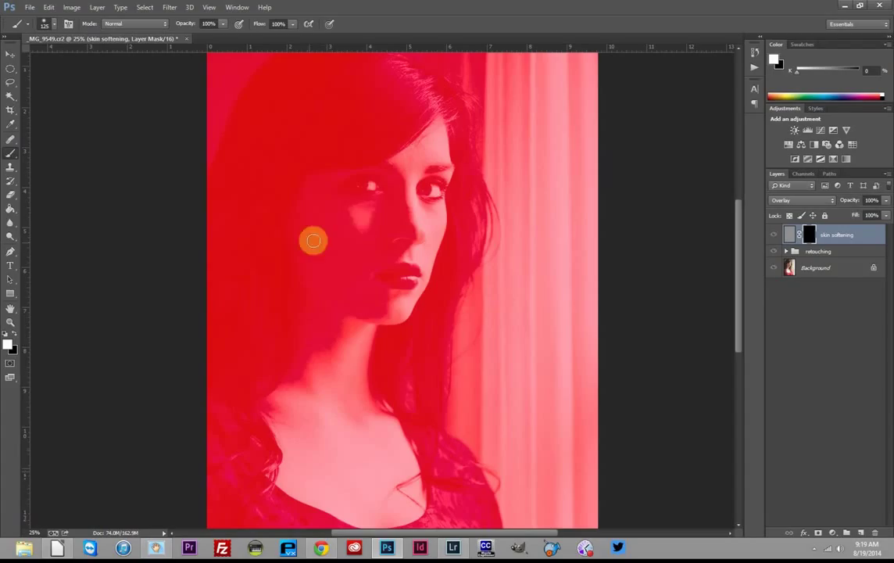
pyautogui.moveTo(355, 221)
pyautogui.mouseDown()
pyautogui.moveTo(372, 220)
pyautogui.moveTo(357, 246)
pyautogui.moveTo(365, 225)
pyautogui.moveTo(340, 194)
pyautogui.mouseUp()
pyautogui.click(223, 24)
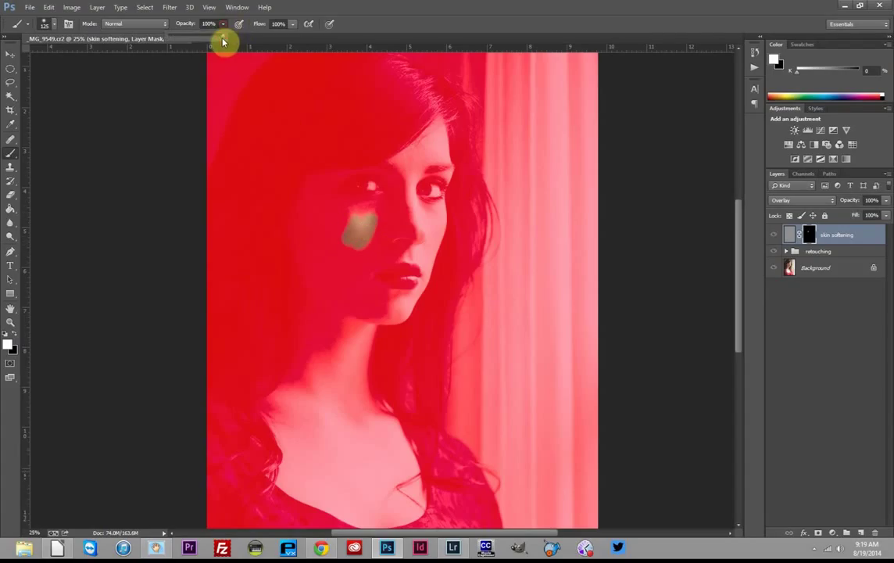
pyautogui.press(']')
pyautogui.press(']')
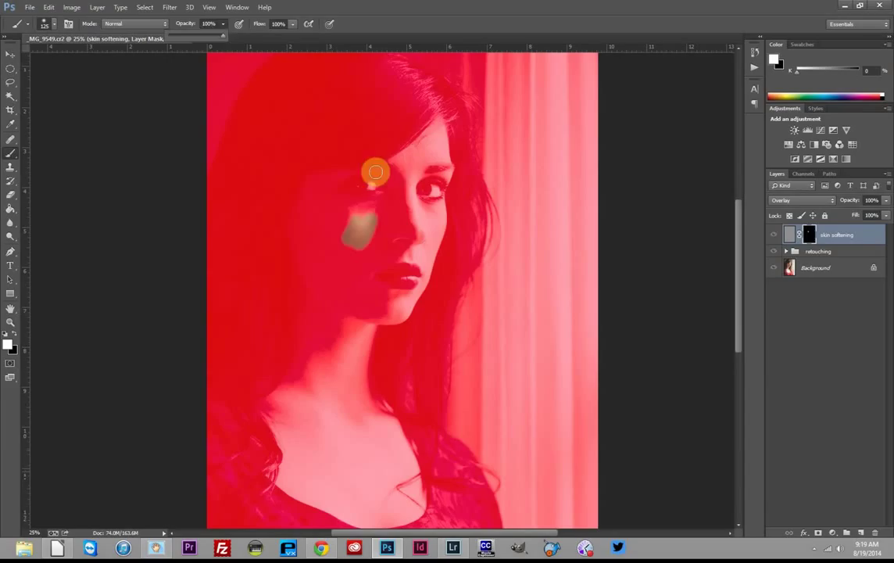
pyautogui.press(']')
pyautogui.moveTo(398, 189)
pyautogui.mouseDown()
pyautogui.moveTo(378, 219)
pyautogui.moveTo(392, 182)
pyautogui.moveTo(350, 202)
pyautogui.moveTo(389, 180)
pyautogui.moveTo(347, 191)
pyautogui.moveTo(396, 175)
pyautogui.moveTo(322, 186)
pyautogui.moveTo(301, 228)
pyautogui.moveTo(333, 222)
pyautogui.moveTo(344, 256)
pyautogui.moveTo(305, 244)
pyautogui.moveTo(320, 265)
pyautogui.moveTo(329, 190)
pyautogui.moveTo(317, 299)
pyautogui.moveTo(325, 314)
pyautogui.moveTo(308, 272)
pyautogui.moveTo(305, 286)
pyautogui.moveTo(305, 245)
pyautogui.moveTo(314, 322)
pyautogui.moveTo(307, 317)
pyautogui.moveTo(293, 369)
pyautogui.moveTo(301, 363)
pyautogui.moveTo(268, 400)
pyautogui.moveTo(266, 417)
pyautogui.moveTo(283, 451)
pyautogui.moveTo(287, 477)
pyautogui.moveTo(280, 474)
pyautogui.moveTo(302, 496)
pyautogui.moveTo(389, 522)
pyautogui.moveTo(405, 513)
pyautogui.moveTo(417, 471)
pyautogui.moveTo(421, 509)
pyautogui.moveTo(378, 354)
pyautogui.moveTo(389, 292)
pyautogui.moveTo(412, 251)
pyautogui.moveTo(394, 316)
pyautogui.moveTo(436, 227)
pyautogui.moveTo(441, 173)
pyautogui.moveTo(434, 131)
pyautogui.moveTo(405, 167)
pyautogui.moveTo(415, 157)
pyautogui.moveTo(404, 222)
pyautogui.moveTo(428, 143)
pyautogui.moveTo(415, 155)
pyautogui.moveTo(418, 233)
pyautogui.moveTo(418, 202)
pyautogui.moveTo(390, 235)
pyautogui.moveTo(369, 234)
pyautogui.moveTo(325, 317)
pyautogui.moveTo(343, 248)
pyautogui.moveTo(352, 262)
pyautogui.moveTo(355, 361)
pyautogui.moveTo(351, 336)
pyautogui.moveTo(327, 382)
pyautogui.moveTo(331, 335)
pyautogui.moveTo(300, 443)
pyautogui.moveTo(360, 436)
pyautogui.moveTo(374, 419)
pyautogui.moveTo(393, 493)
pyautogui.moveTo(380, 490)
pyautogui.moveTo(369, 512)
pyautogui.moveTo(327, 437)
pyautogui.moveTo(299, 483)
pyautogui.mouseUp()
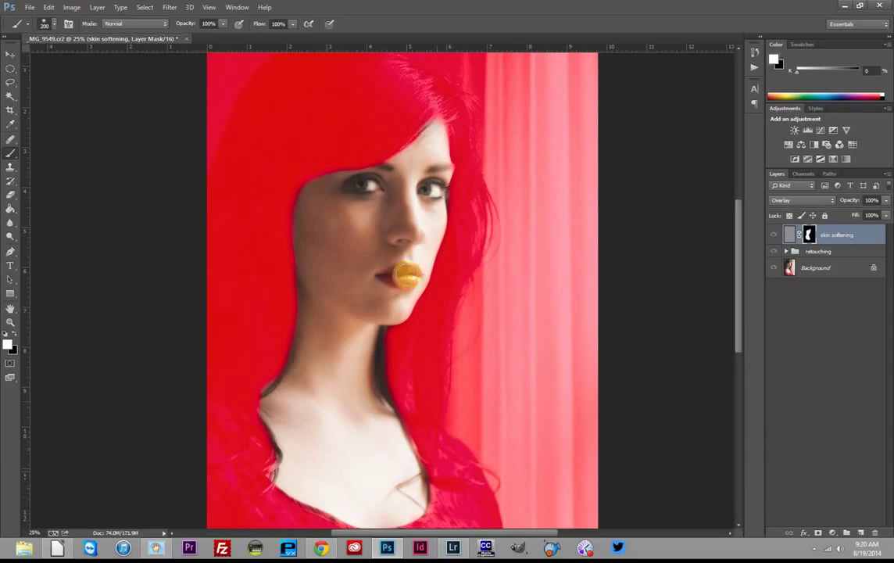
pyautogui.click(14, 335)
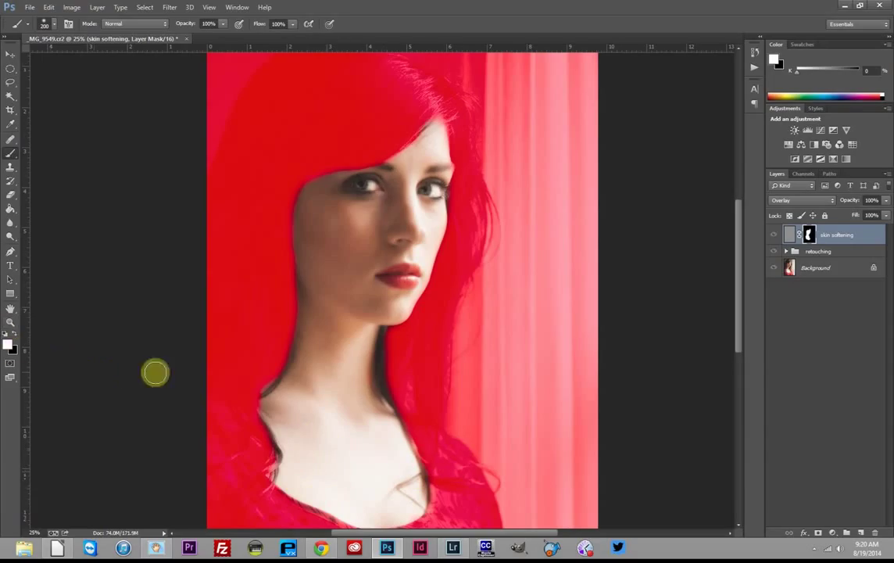
# Step: Shrink the brush to 125 and mask the softening off the hair along the hairline
pyautogui.click(455, 142)
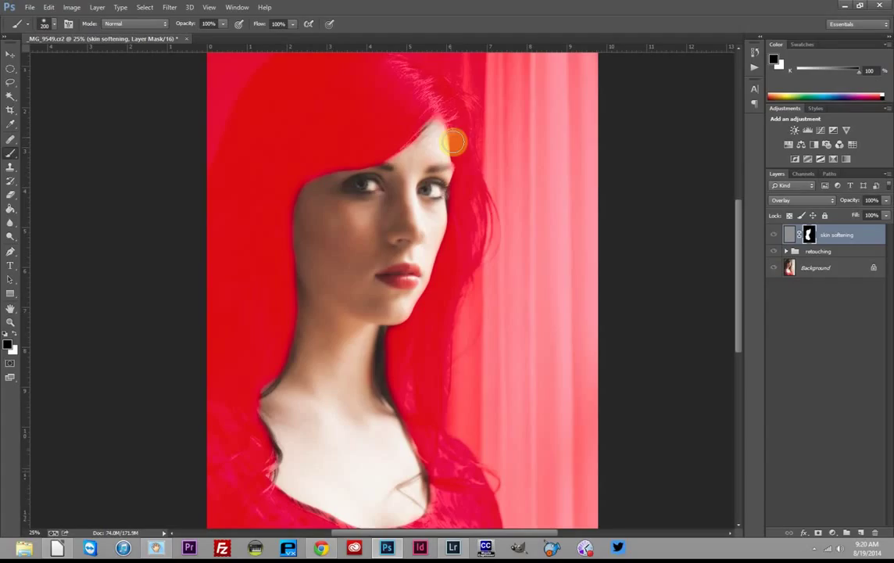
pyautogui.press('[')
pyautogui.press('[')
pyautogui.press('[')
pyautogui.moveTo(426, 119)
pyautogui.mouseDown()
pyautogui.moveTo(390, 146)
pyautogui.moveTo(448, 106)
pyautogui.moveTo(459, 176)
pyautogui.moveTo(430, 170)
pyautogui.moveTo(449, 166)
pyautogui.moveTo(459, 169)
pyautogui.moveTo(344, 166)
pyautogui.moveTo(377, 184)
pyautogui.moveTo(350, 186)
pyautogui.moveTo(382, 185)
pyautogui.moveTo(376, 177)
pyautogui.moveTo(382, 190)
pyautogui.moveTo(342, 188)
pyautogui.moveTo(372, 185)
pyautogui.mouseUp()
# Step: With a smaller black brush, hide the softening over the right eye, nose and lips
pyautogui.press('[')
pyautogui.press('[')
pyautogui.press('[')
pyautogui.press('[')
pyautogui.press('[')
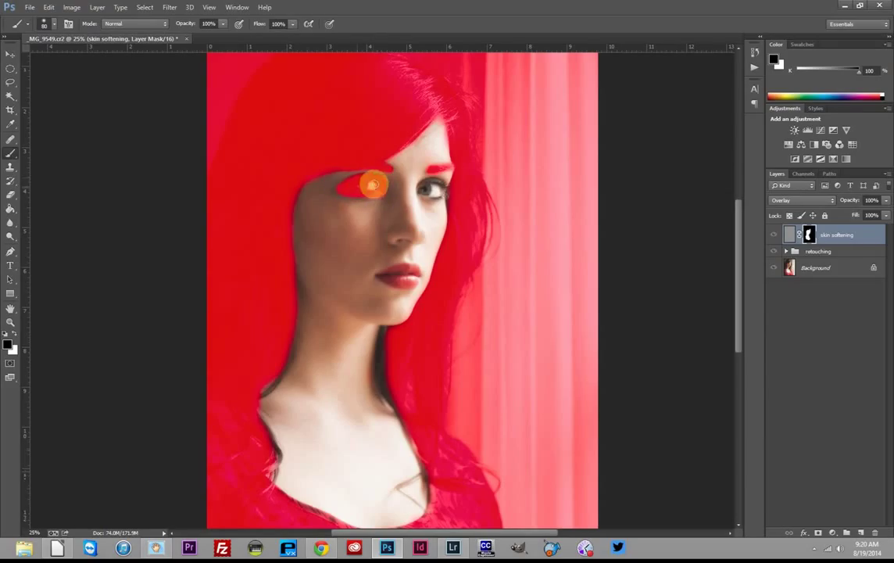
pyautogui.click(444, 180)
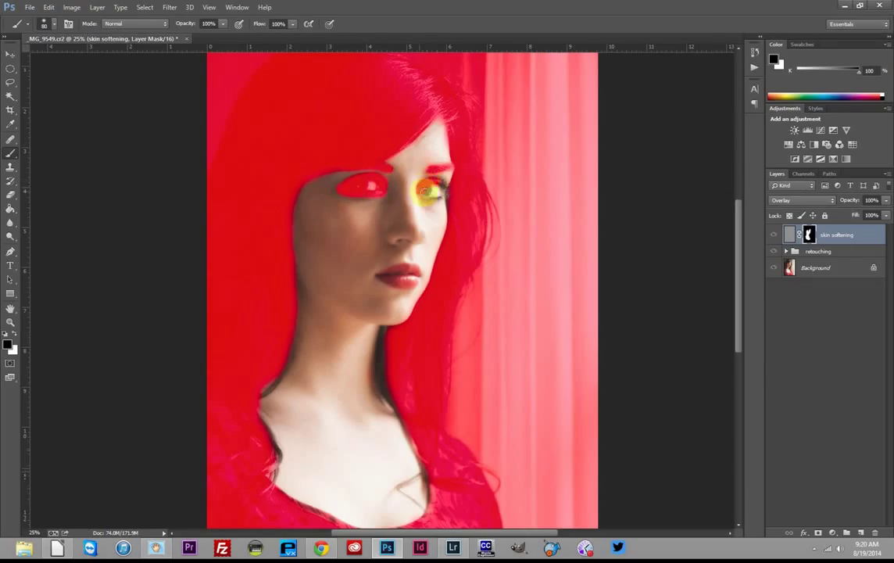
pyautogui.moveTo(426, 191)
pyautogui.mouseDown()
pyautogui.moveTo(443, 197)
pyautogui.moveTo(429, 184)
pyautogui.moveTo(441, 187)
pyautogui.mouseUp()
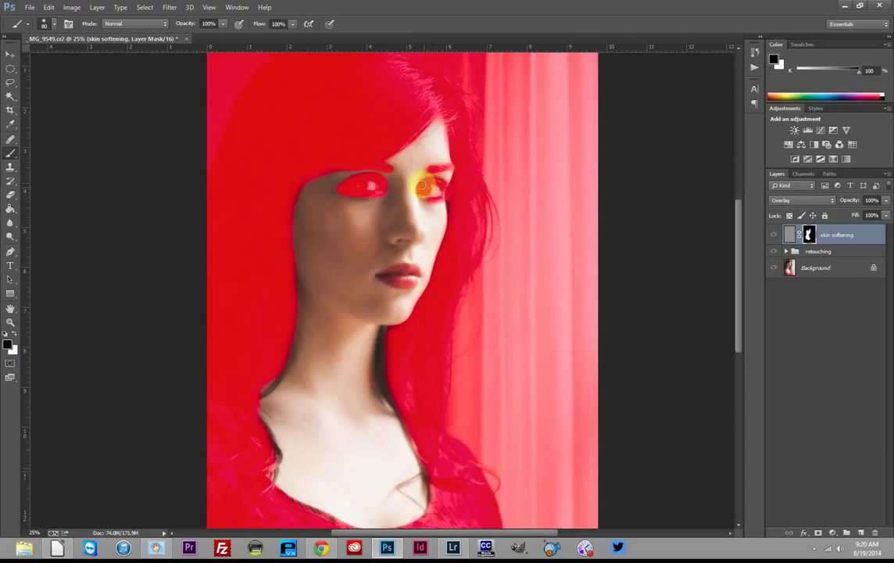
pyautogui.click(390, 242)
pyautogui.moveTo(416, 240); pyautogui.dragTo(422, 239)
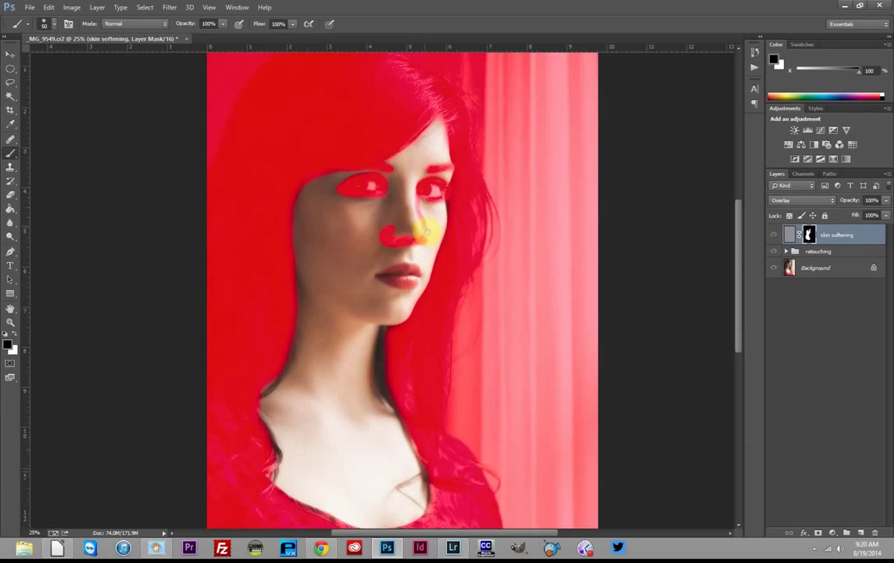
pyautogui.click(412, 227)
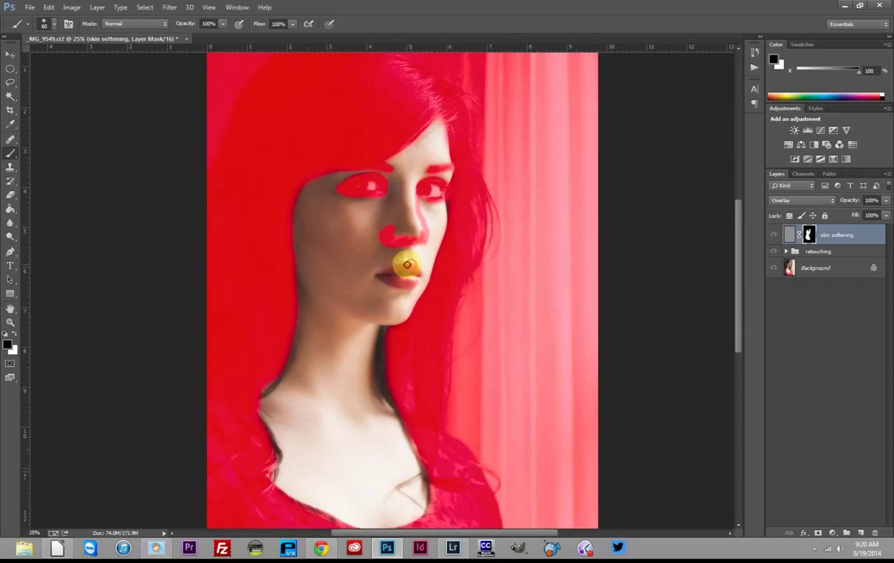
pyautogui.moveTo(379, 272)
pyautogui.mouseDown()
pyautogui.moveTo(391, 281)
pyautogui.moveTo(377, 276)
pyautogui.mouseUp()
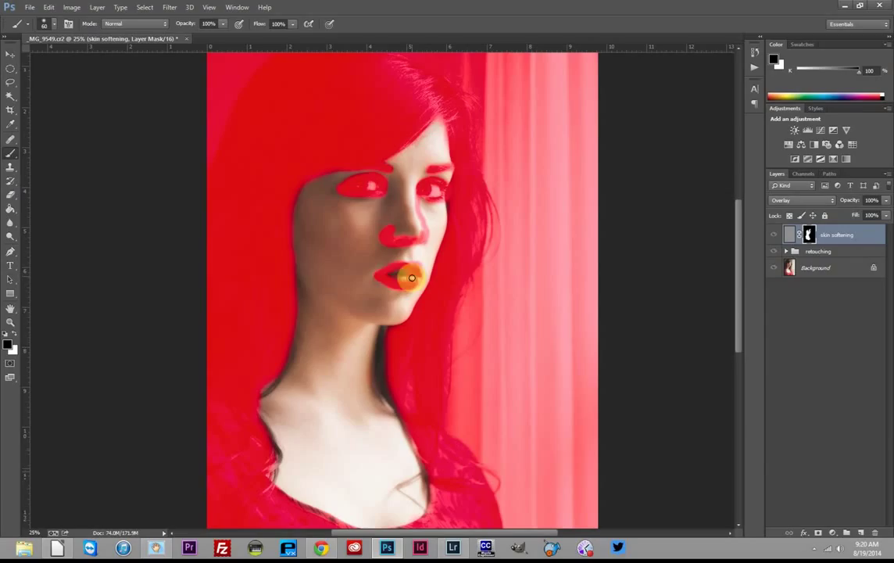
pyautogui.moveTo(397, 273); pyautogui.dragTo(403, 278)
# Step: Trim the mask at the lip corner, then enlarge the brush and mask down the left neck edge
pyautogui.press('x')
pyautogui.moveTo(429, 268)
pyautogui.mouseDown()
pyautogui.moveTo(421, 262)
pyautogui.moveTo(312, 327)
pyautogui.moveTo(290, 296)
pyautogui.moveTo(285, 335)
pyautogui.mouseUp()
pyautogui.press(']')
pyautogui.press(']')
pyautogui.press(']')
pyautogui.press('x')
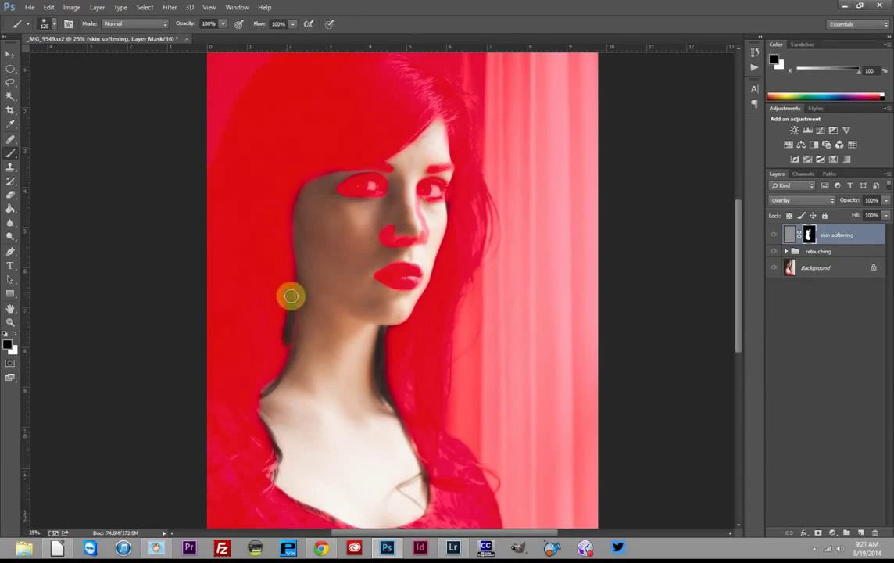
pyautogui.moveTo(291, 296)
pyautogui.mouseDown()
pyautogui.moveTo(274, 338)
pyautogui.moveTo(288, 294)
pyautogui.moveTo(288, 358)
pyautogui.moveTo(256, 403)
pyautogui.moveTo(255, 422)
pyautogui.moveTo(274, 449)
pyautogui.moveTo(256, 405)
pyautogui.moveTo(276, 449)
pyautogui.moveTo(271, 497)
pyautogui.moveTo(301, 508)
pyautogui.moveTo(263, 486)
pyautogui.moveTo(318, 518)
pyautogui.moveTo(412, 532)
pyautogui.moveTo(429, 516)
pyautogui.moveTo(419, 525)
pyautogui.moveTo(435, 483)
pyautogui.moveTo(420, 443)
pyautogui.moveTo(473, 459)
pyautogui.moveTo(488, 470)
pyautogui.moveTo(489, 495)
pyautogui.moveTo(418, 475)
pyautogui.mouseUp()
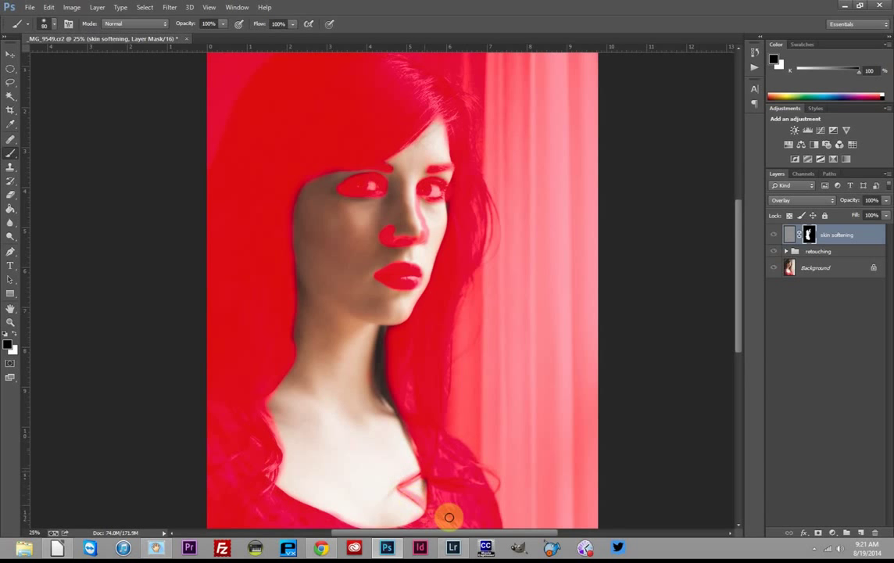
# Step: Mask the right neck shadow and jaw-hair edge, refining the cheek with a 90-pixel brush
pyautogui.hotkey('ctrl', '-')
pyautogui.hotkey('ctrl', '-')
pyautogui.hotkey('ctrl', '+')
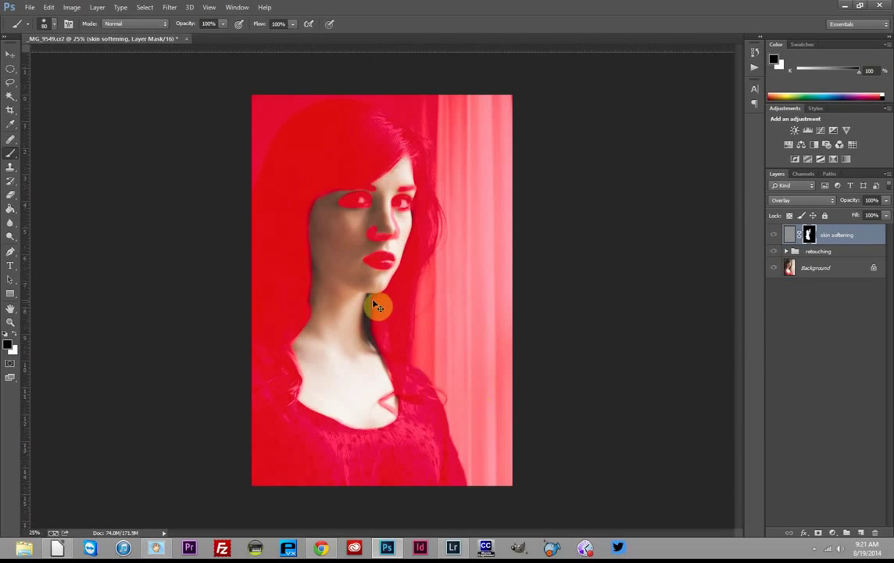
pyautogui.hotkey('ctrl', '+')
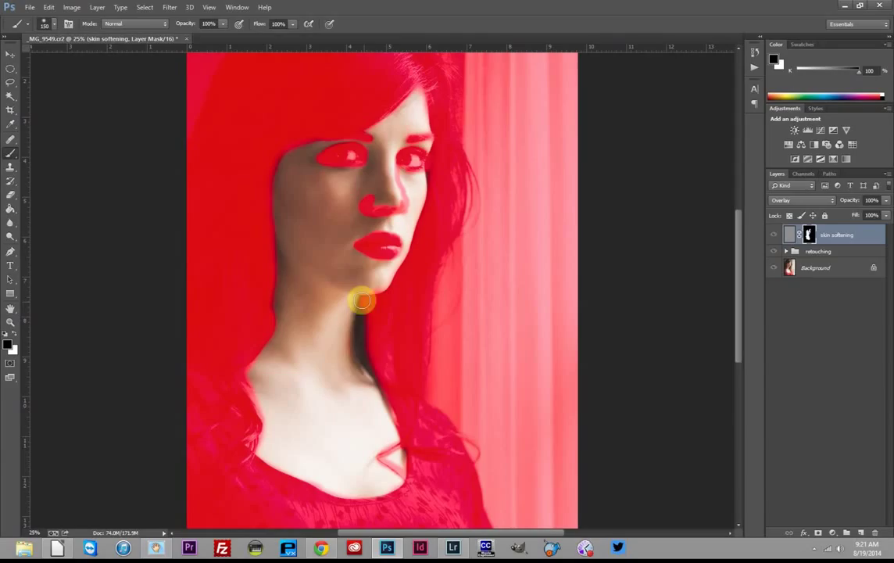
pyautogui.moveTo(362, 301)
pyautogui.mouseDown()
pyautogui.moveTo(360, 341)
pyautogui.moveTo(387, 392)
pyautogui.moveTo(366, 367)
pyautogui.mouseUp()
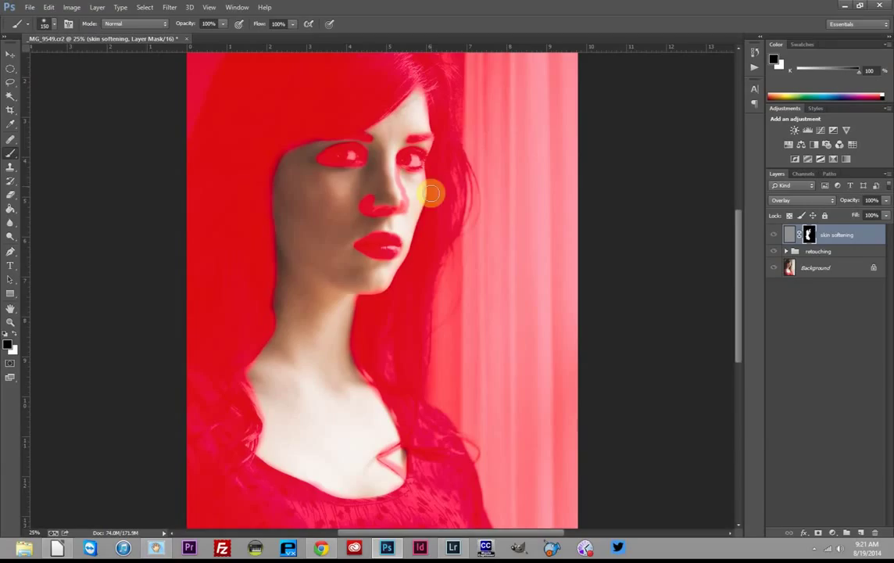
pyautogui.moveTo(431, 192); pyautogui.dragTo(400, 289)
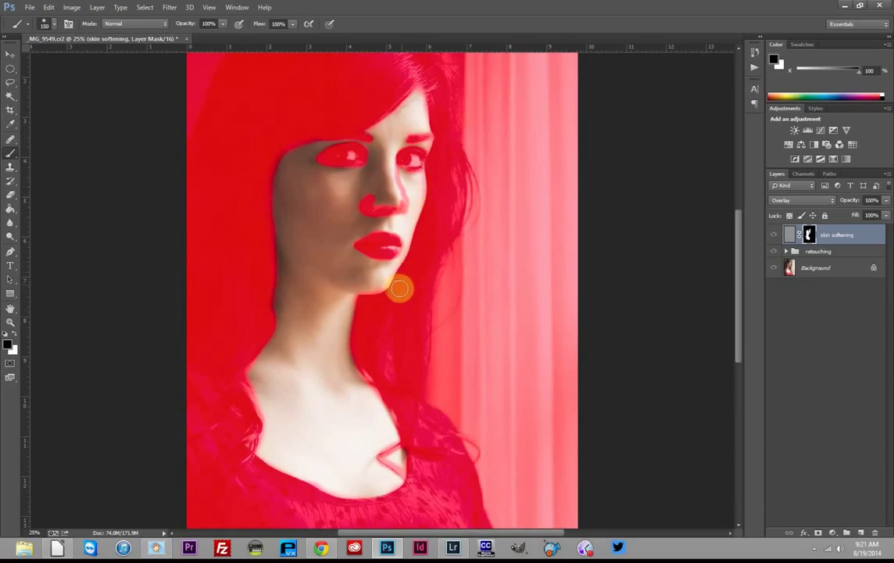
pyautogui.press('[')
pyautogui.press('[')
pyautogui.press('[')
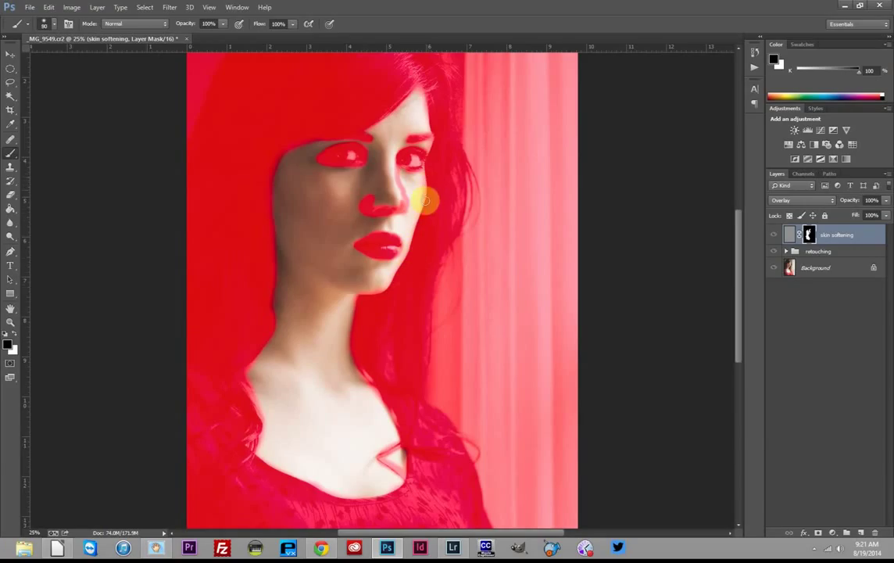
pyautogui.moveTo(423, 201)
pyautogui.mouseDown()
pyautogui.moveTo(407, 265)
pyautogui.moveTo(391, 289)
pyautogui.moveTo(364, 291)
pyautogui.moveTo(360, 303)
pyautogui.moveTo(412, 435)
pyautogui.moveTo(404, 458)
pyautogui.mouseUp()
# Step: Turn off the red mask overlay and toggle the skin softening layer on and off to compare
pyautogui.press('x')
pyautogui.click(775, 235)
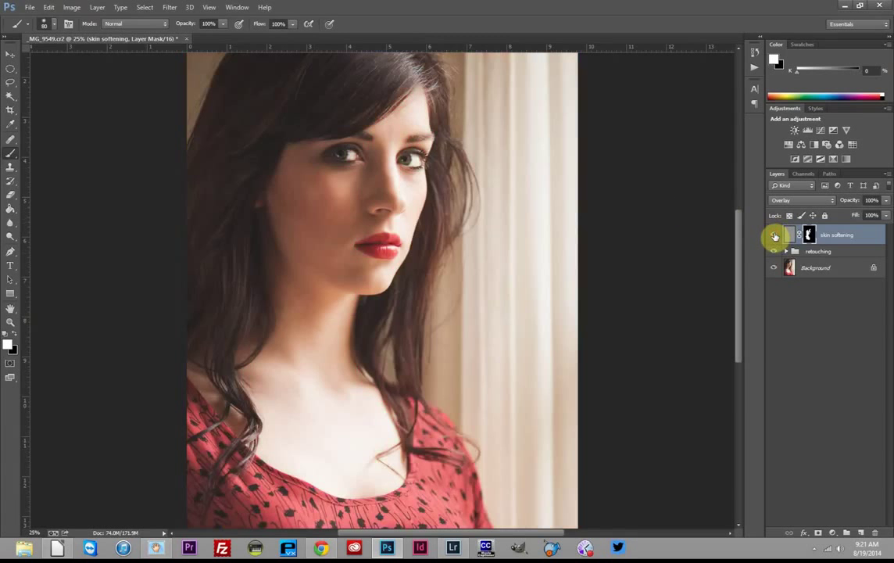
pyautogui.hotkey('ctrl', '+')
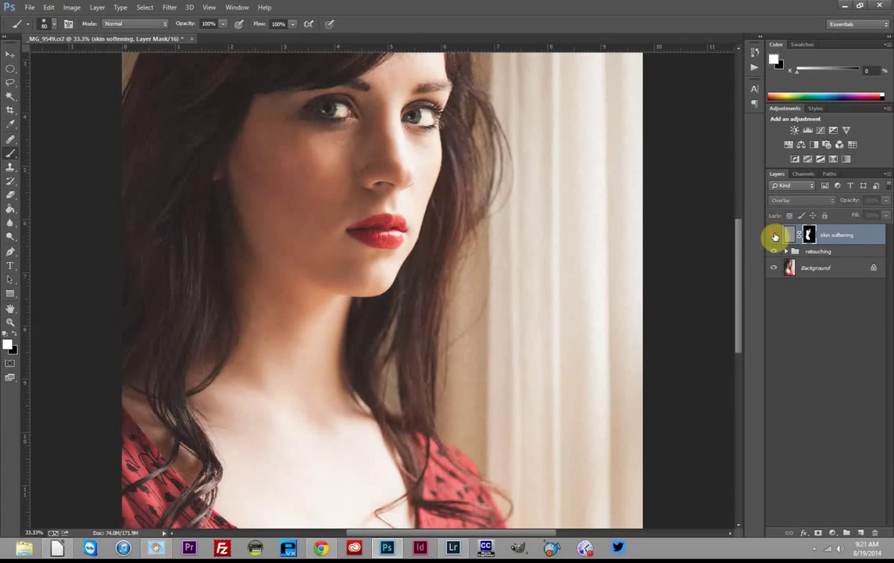
pyautogui.click(775, 236)
pyautogui.click(775, 237)
pyautogui.click(775, 236)
pyautogui.click(778, 236)
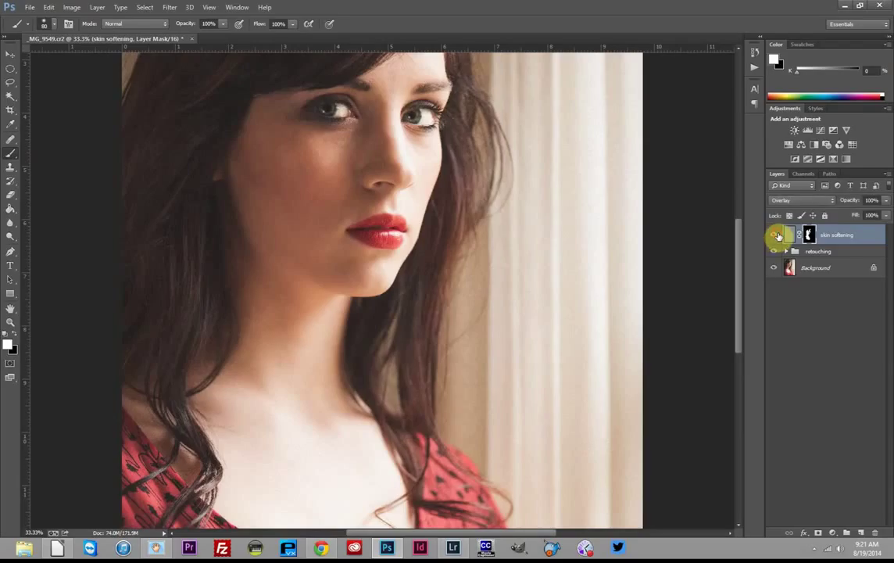
pyautogui.click(777, 236)
pyautogui.click(778, 236)
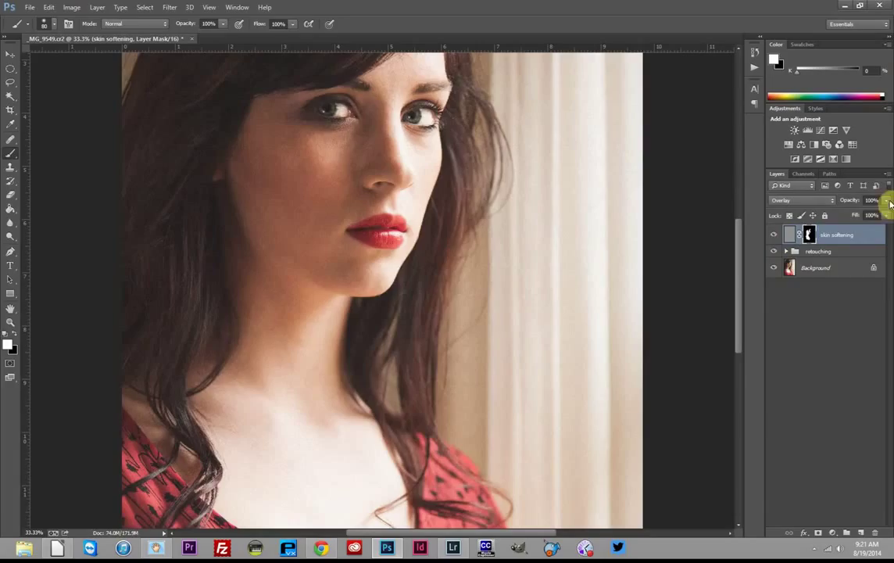
# Step: Lower the skin softening layer's opacity to 49%, checking it hidden versus shown
pyautogui.moveTo(889, 204); pyautogui.dragTo(865, 218)
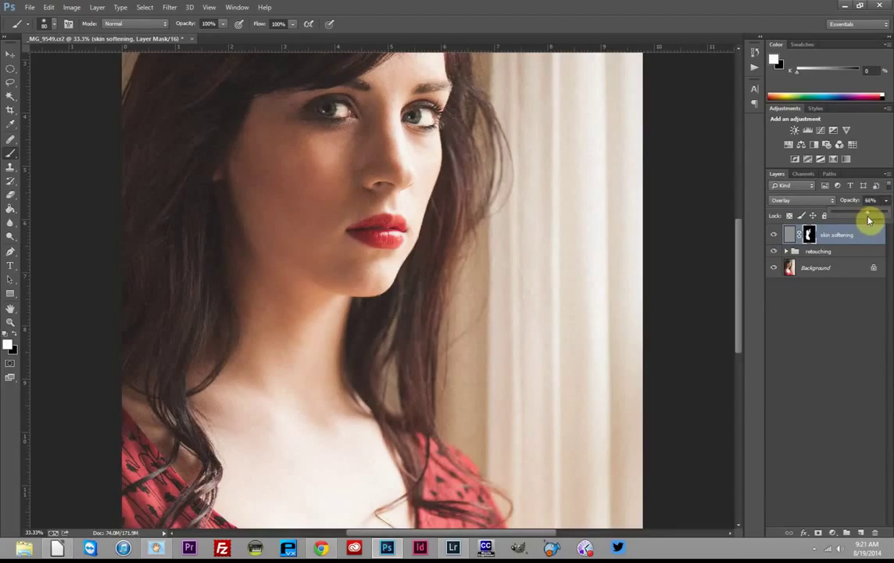
pyautogui.moveTo(870, 219); pyautogui.dragTo(870, 219)
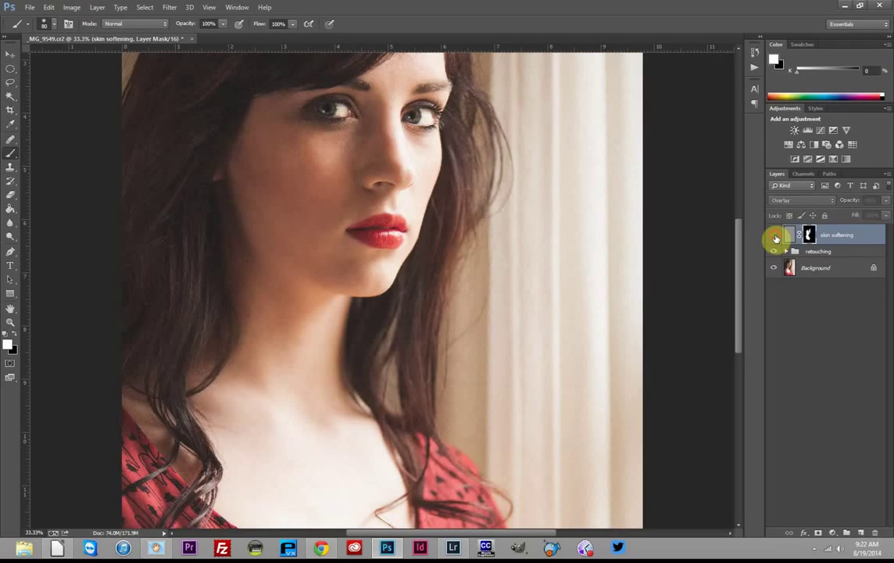
pyautogui.click(777, 238)
pyautogui.click(777, 238)
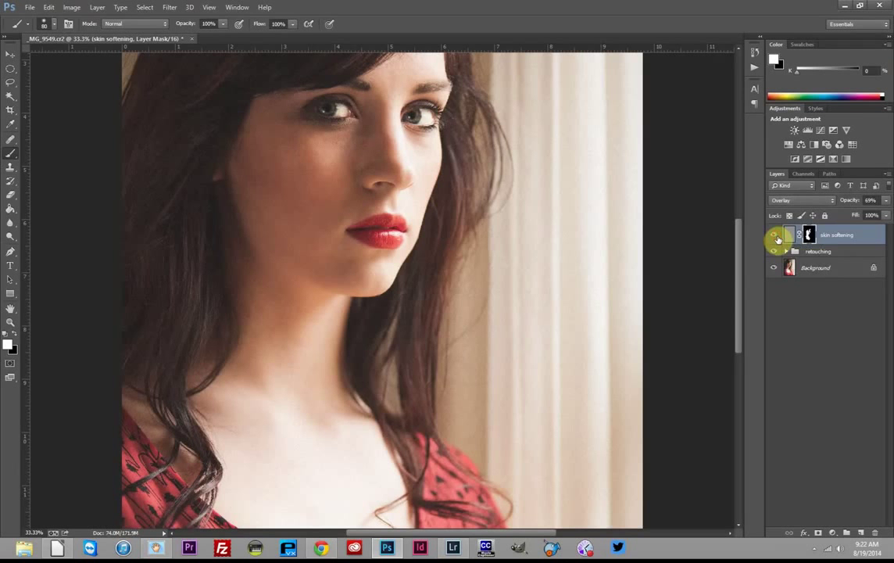
pyautogui.hotkey('ctrl', '-')
pyautogui.hotkey('ctrl', '-')
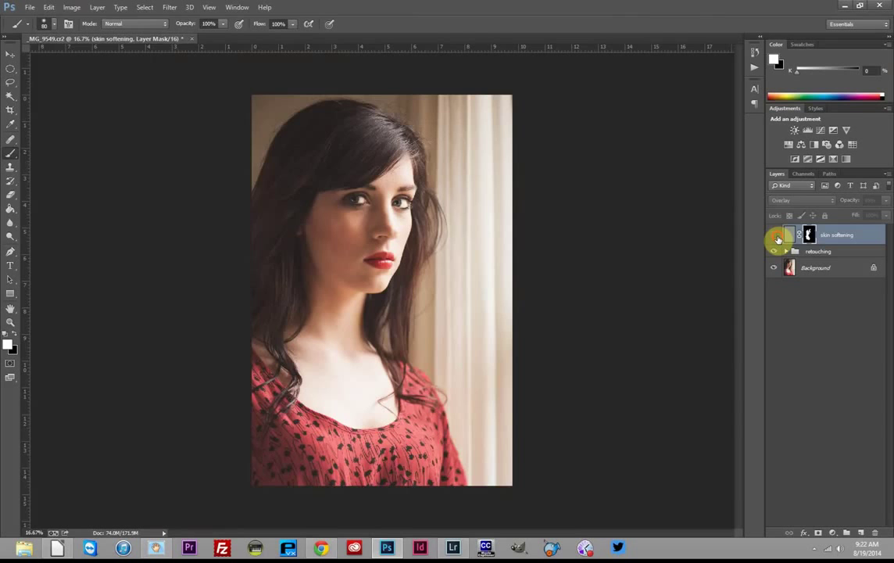
pyautogui.hotkey('ctrl', '+')
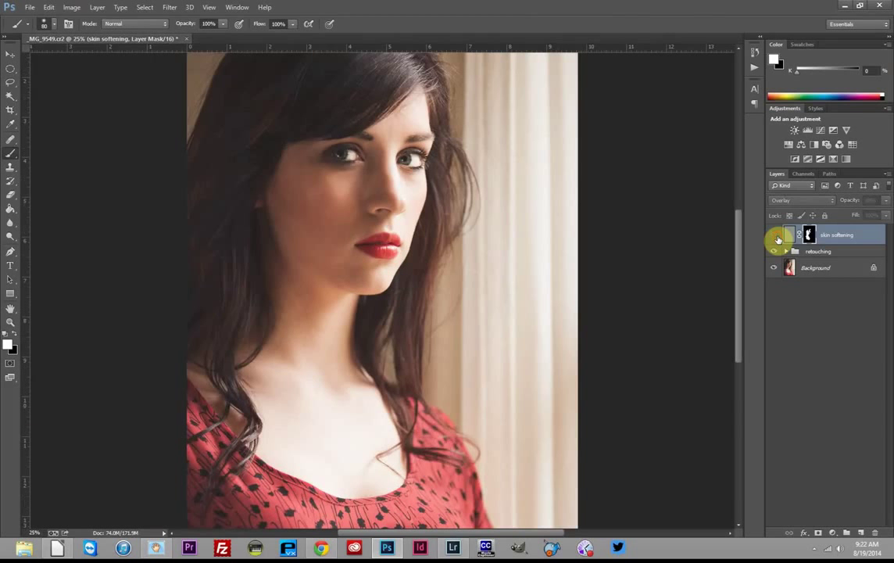
pyautogui.click(886, 200)
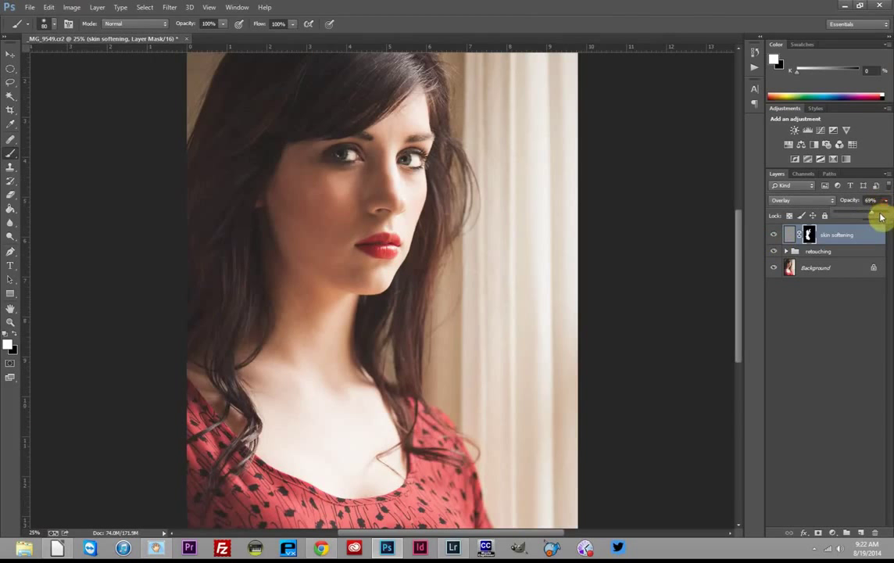
pyautogui.moveTo(875, 217); pyautogui.dragTo(868, 217)
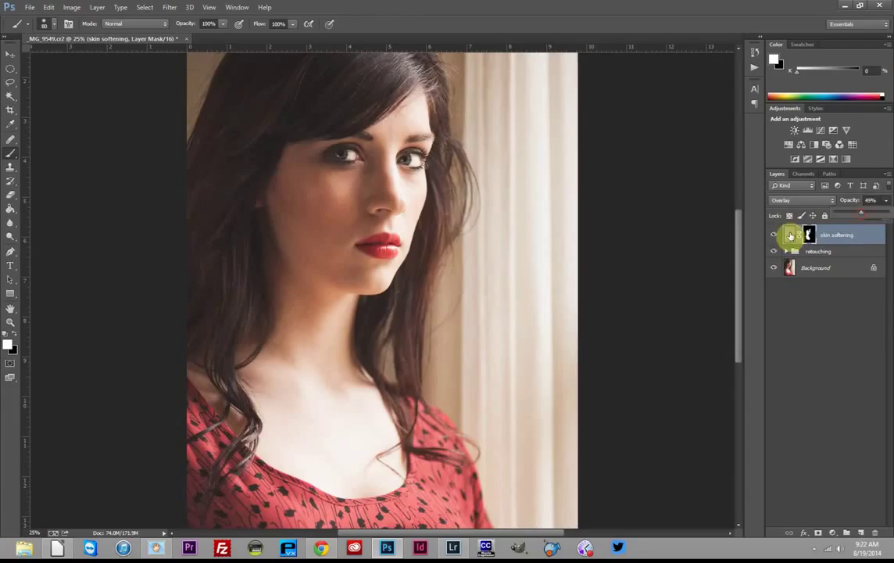
pyautogui.click(774, 235)
pyautogui.click(774, 235)
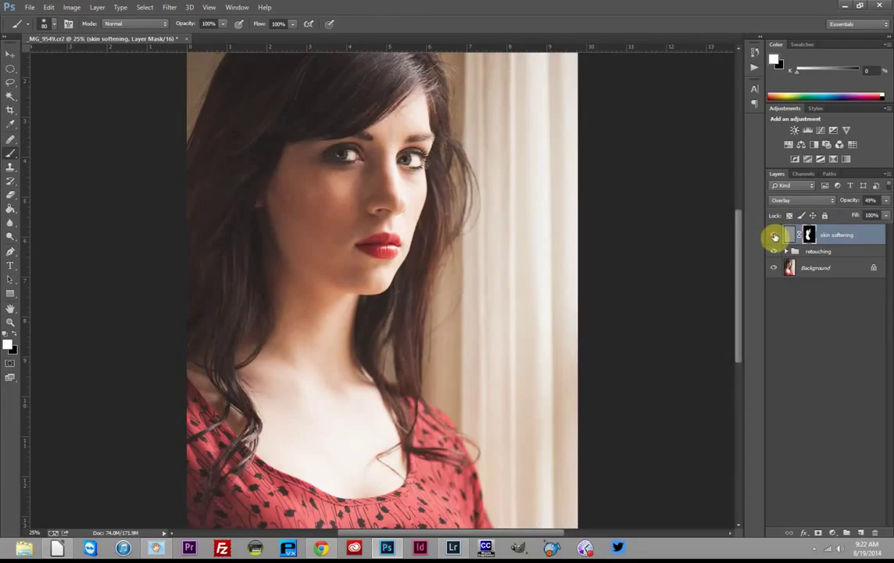
pyautogui.hotkey('ctrl', '-')
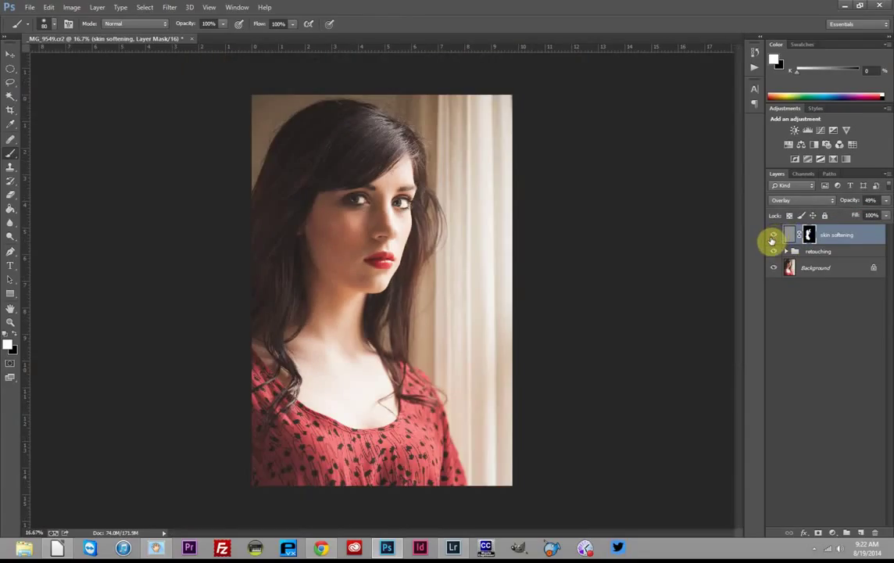